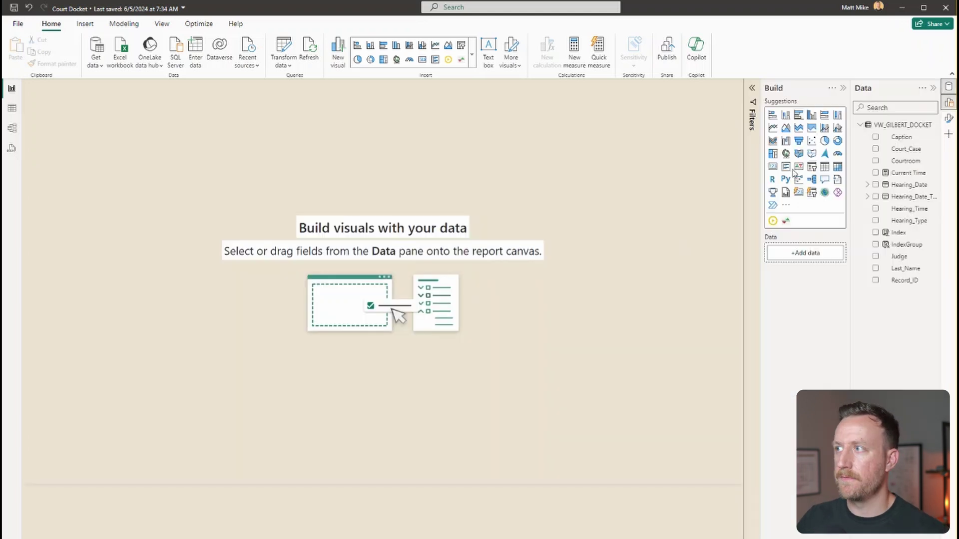
- Add an empty table visual to a new blank report page
click(824, 166)
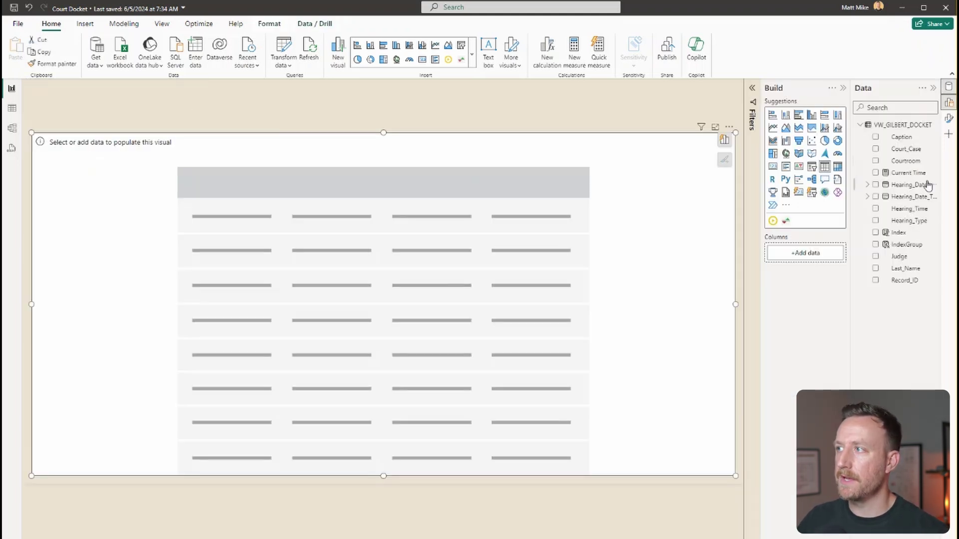
- Add Hearing_Time, Court_Case, Caption, Courtroom and Judge to the table, then view the Index formula
click(876, 210)
click(875, 149)
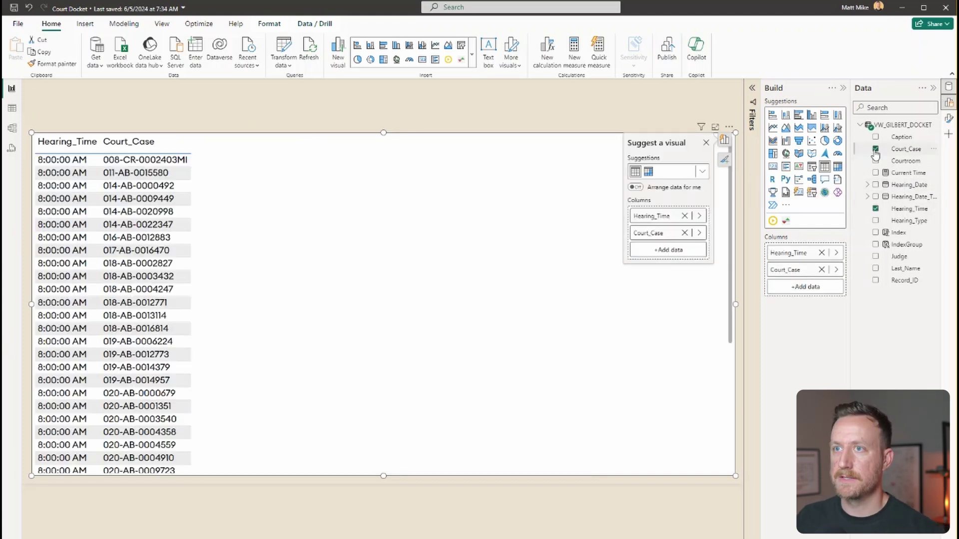
click(876, 137)
click(876, 161)
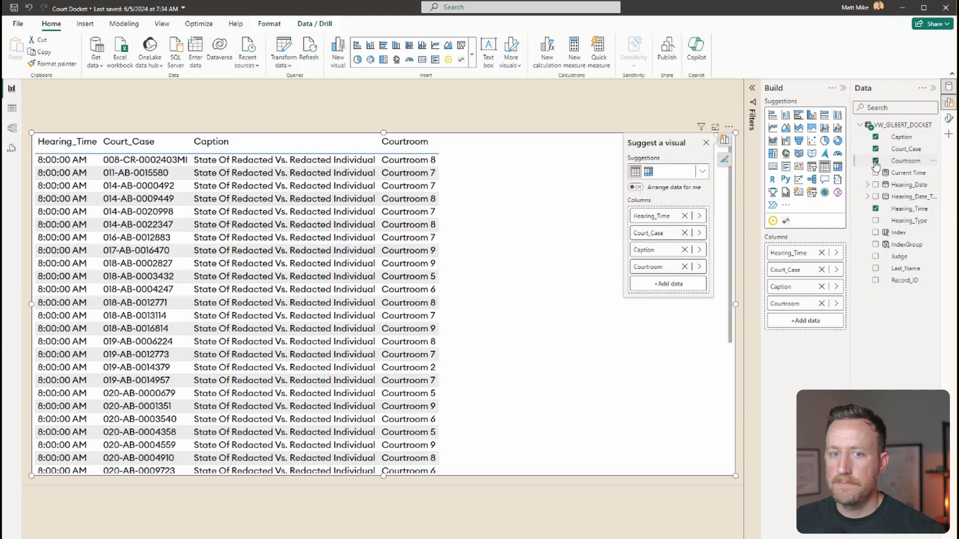
click(875, 256)
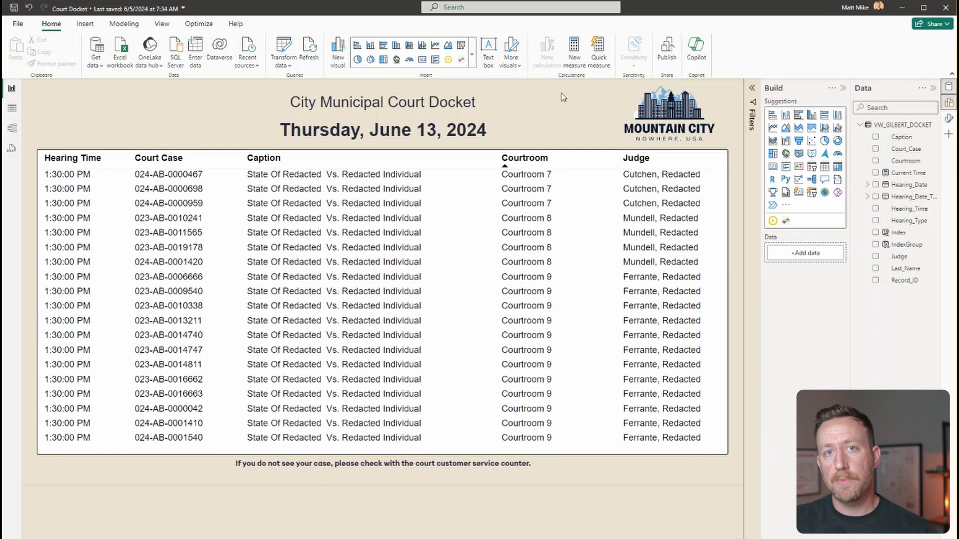
click(899, 233)
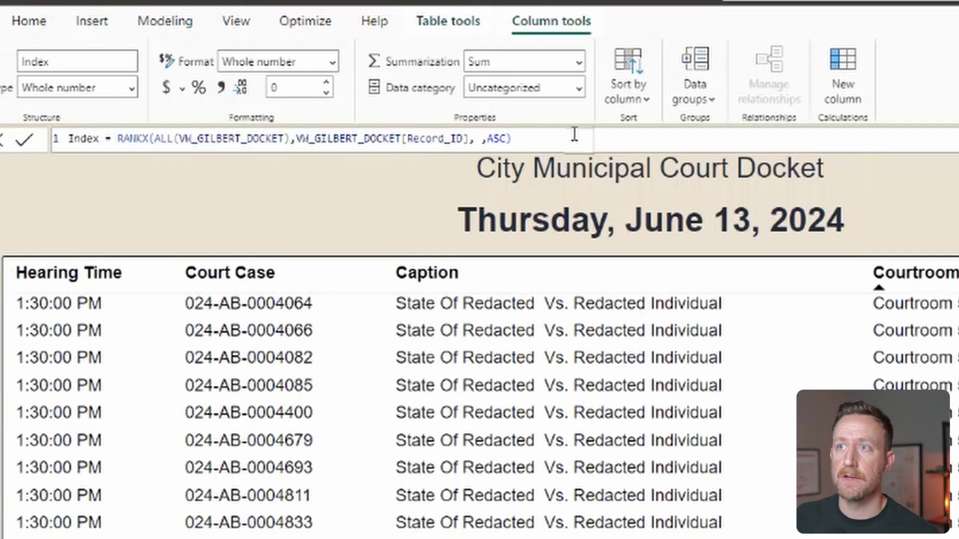
drag(589, 139, 68, 140)
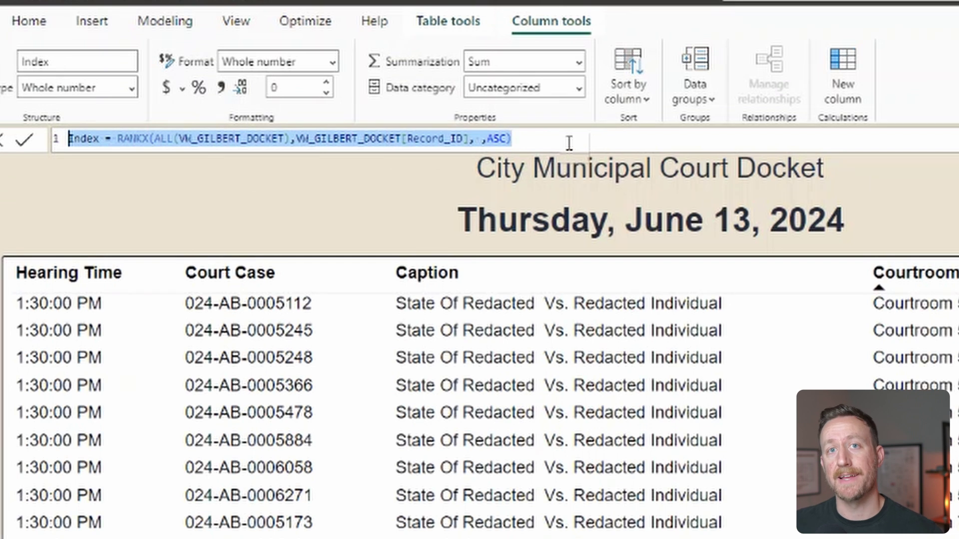
key(Right)
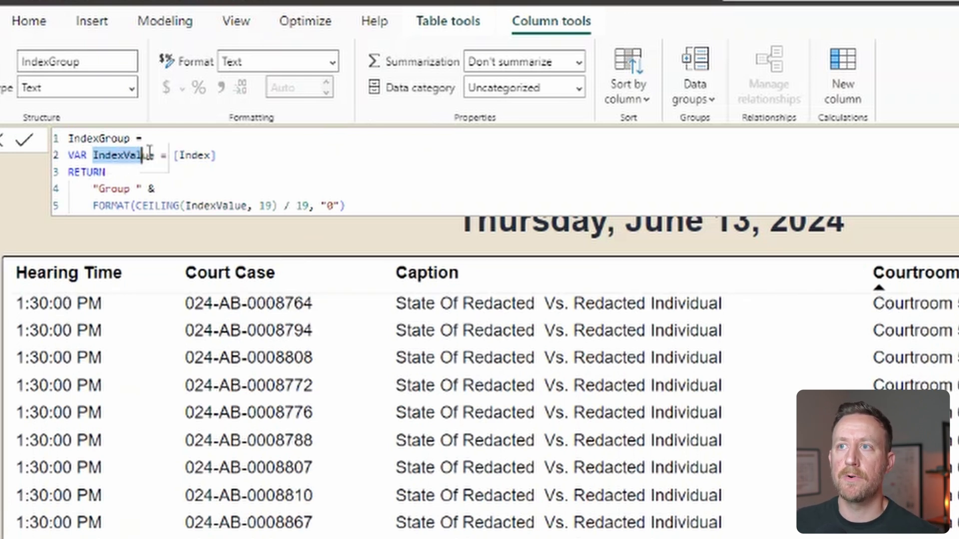
double_click(180, 156)
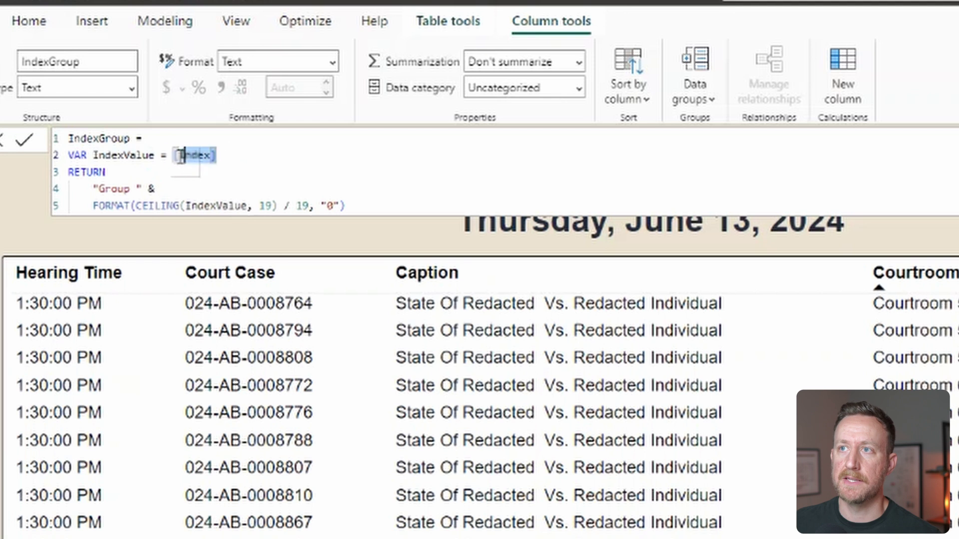
click(271, 155)
double_click(102, 189)
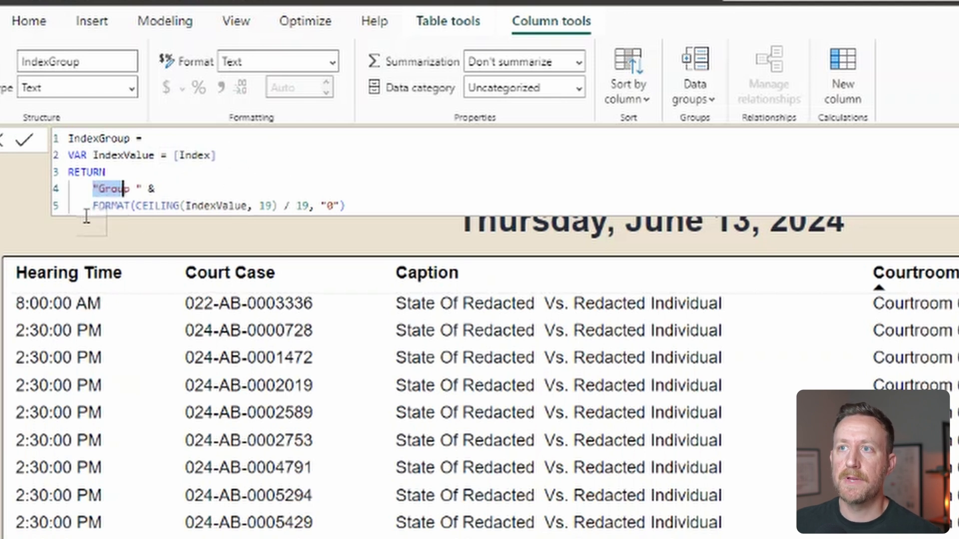
double_click(111, 205)
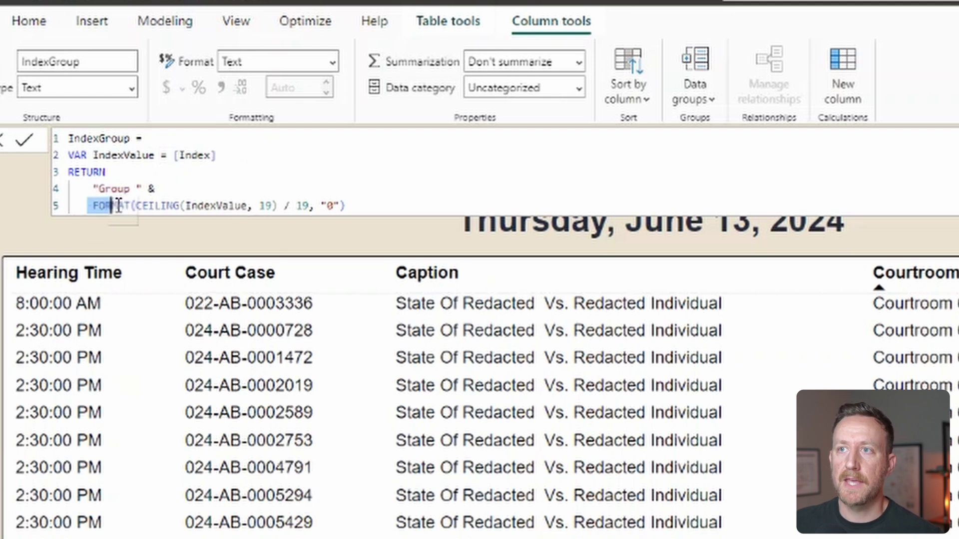
double_click(145, 206)
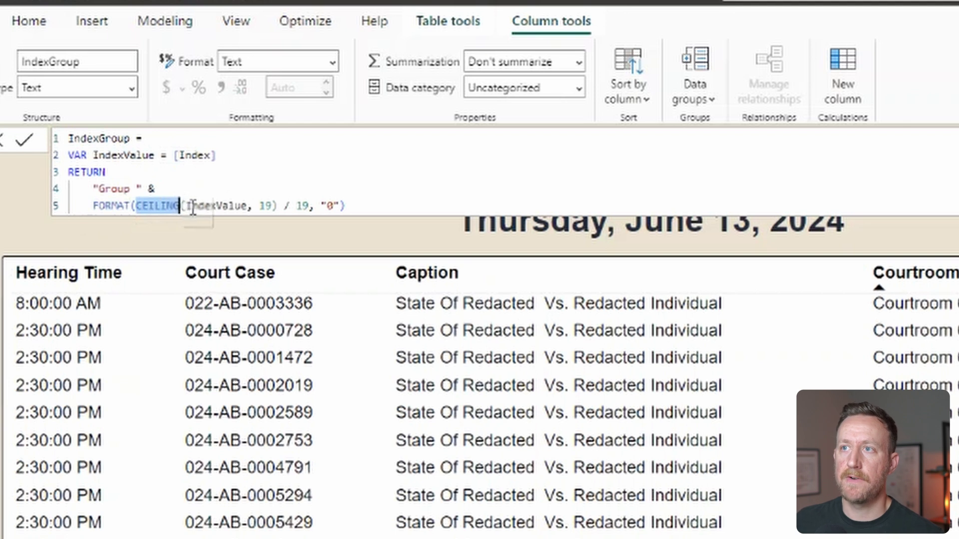
double_click(263, 205)
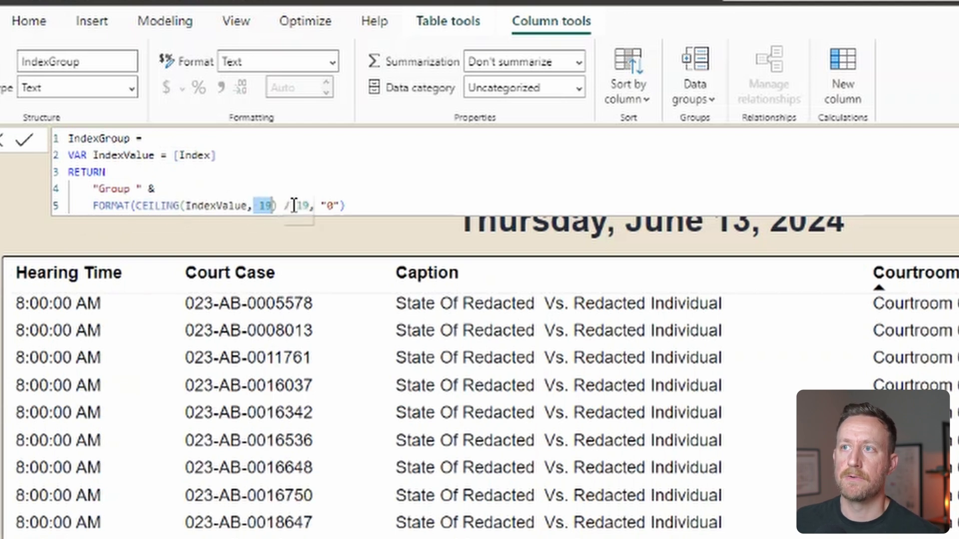
click(366, 205)
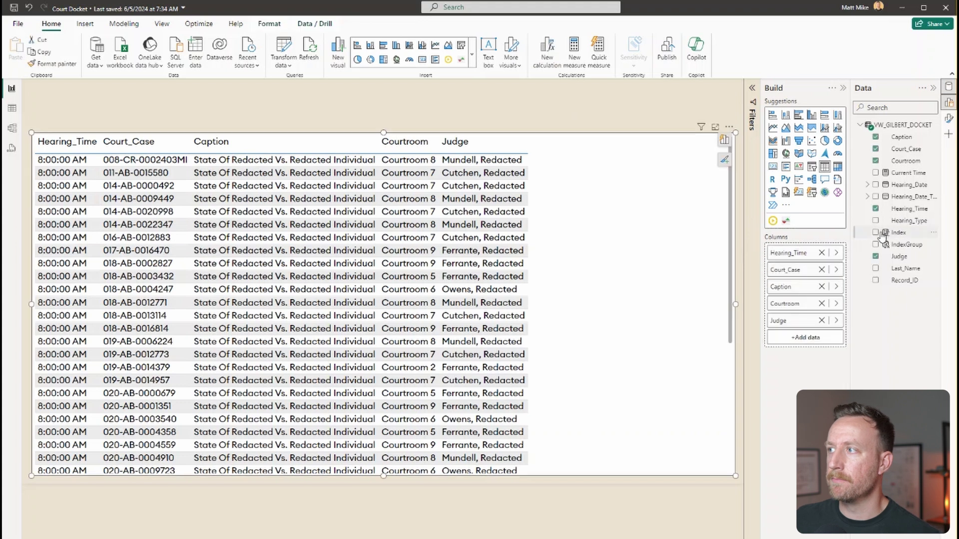
- Add the Index and IndexGroup fields to the docket table, giving seven columns
click(875, 233)
click(875, 245)
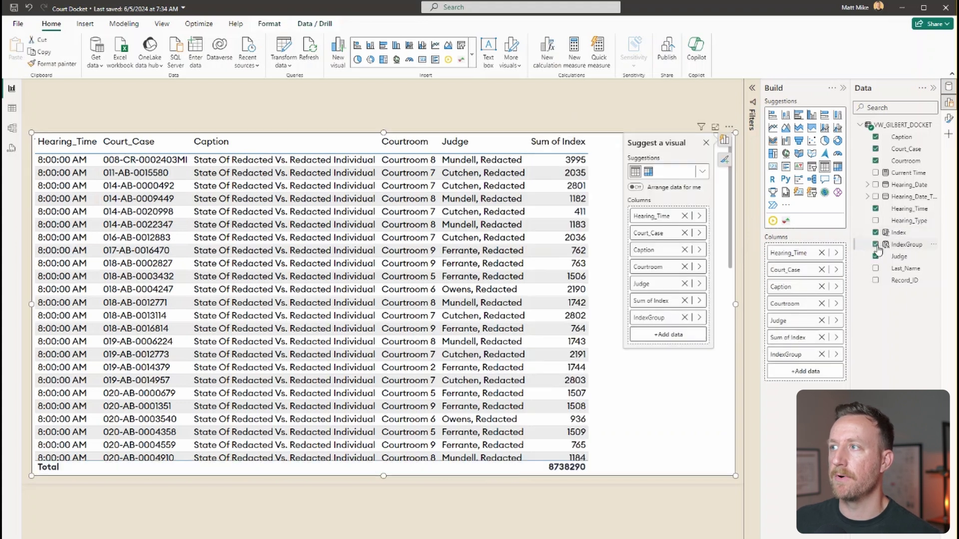
click(705, 142)
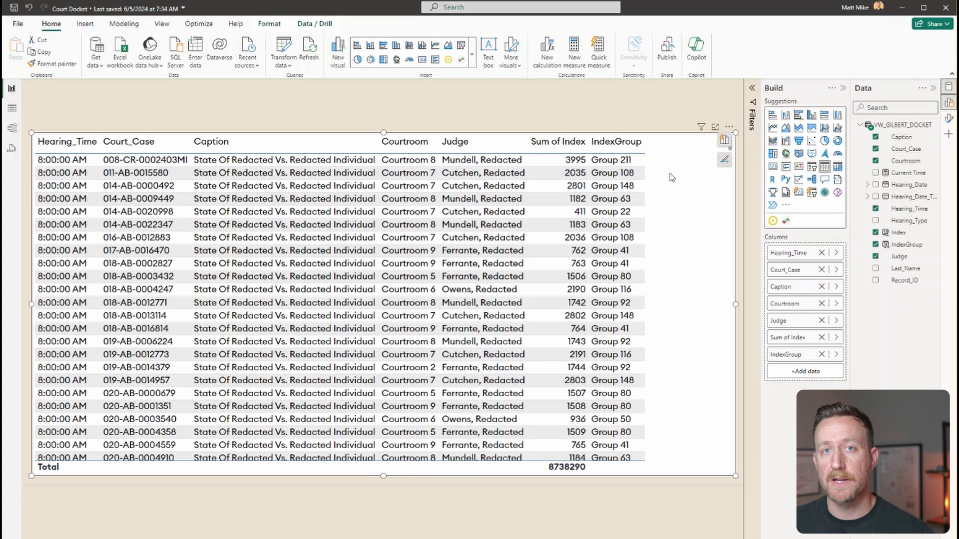
click(724, 159)
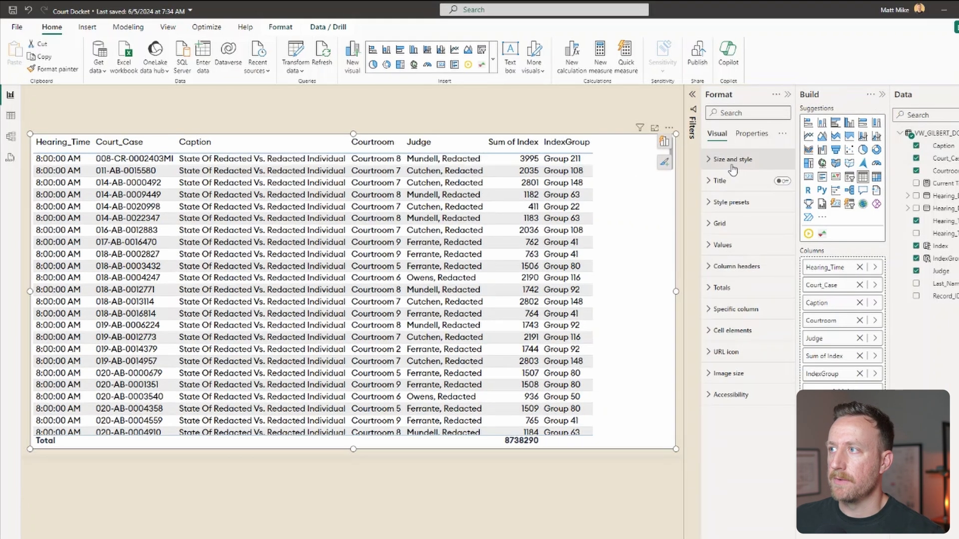
- Turn off text wrap for the table's column headers and values
click(779, 267)
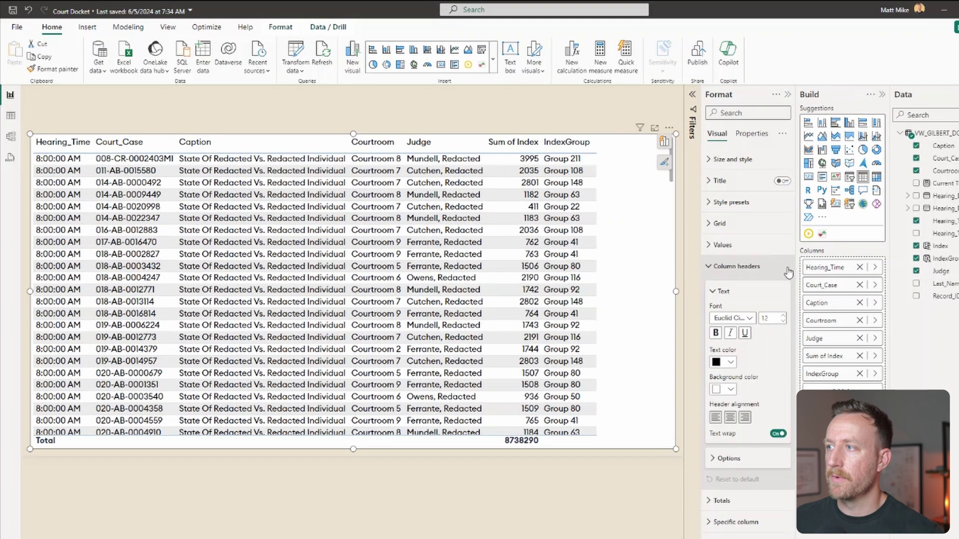
click(778, 434)
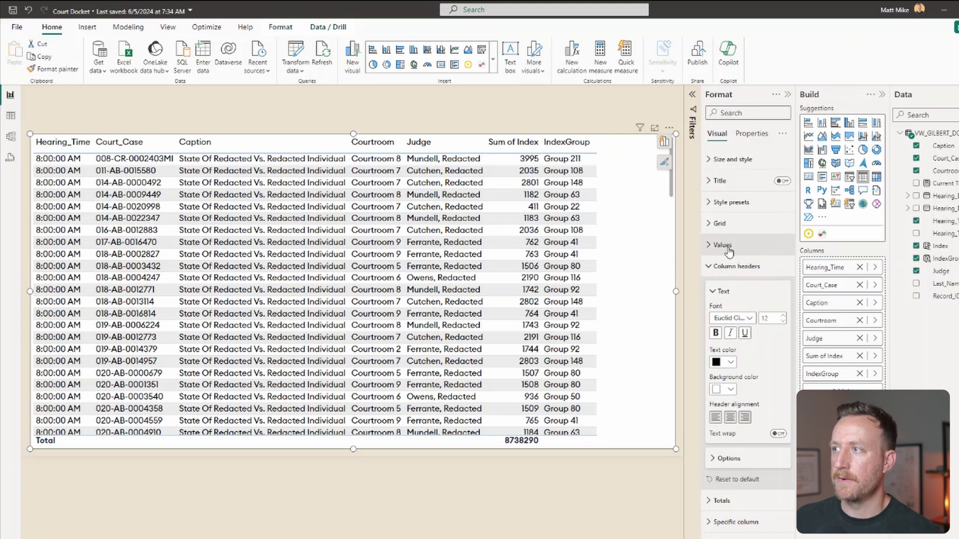
click(734, 244)
click(779, 438)
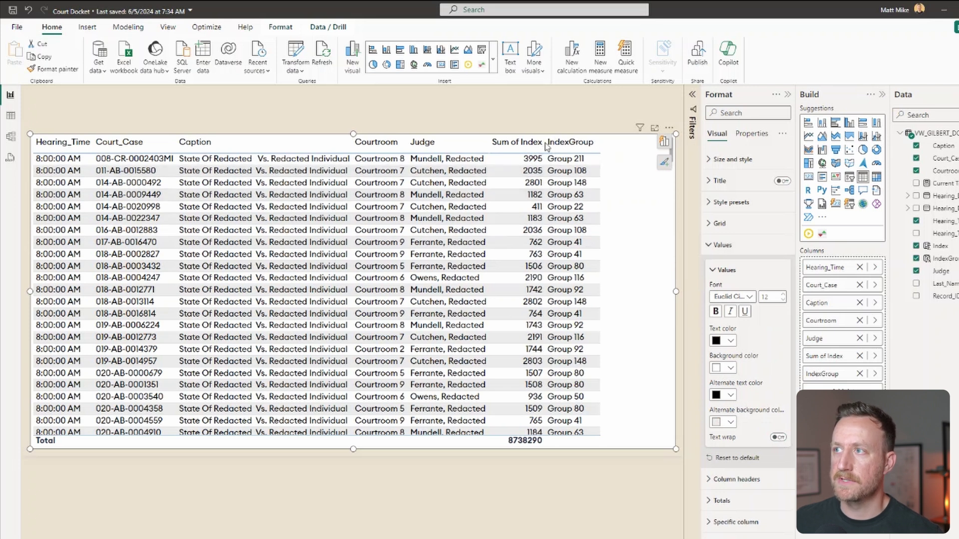
- Hide the Sum of Index and IndexGroup columns by shrinking them to zero width
drag(540, 142, 482, 143)
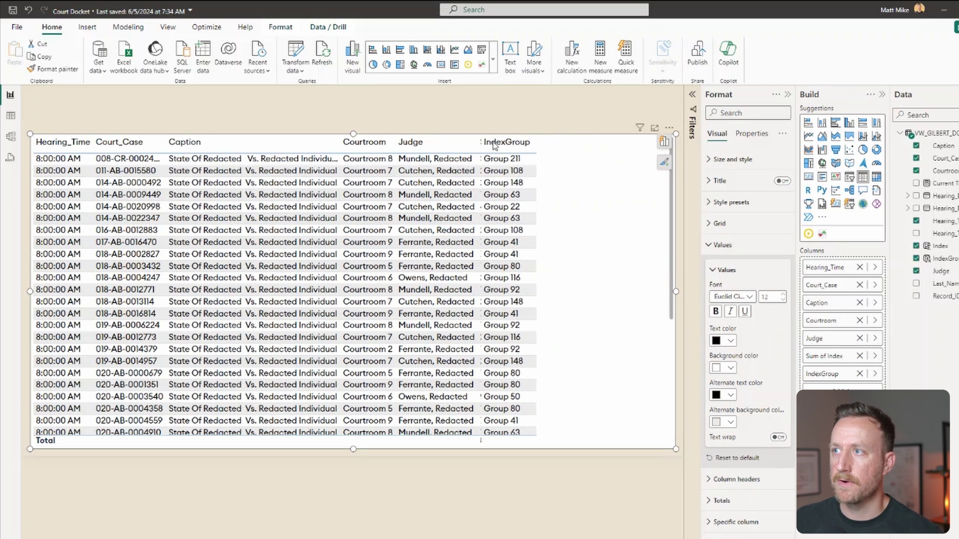
click(535, 143)
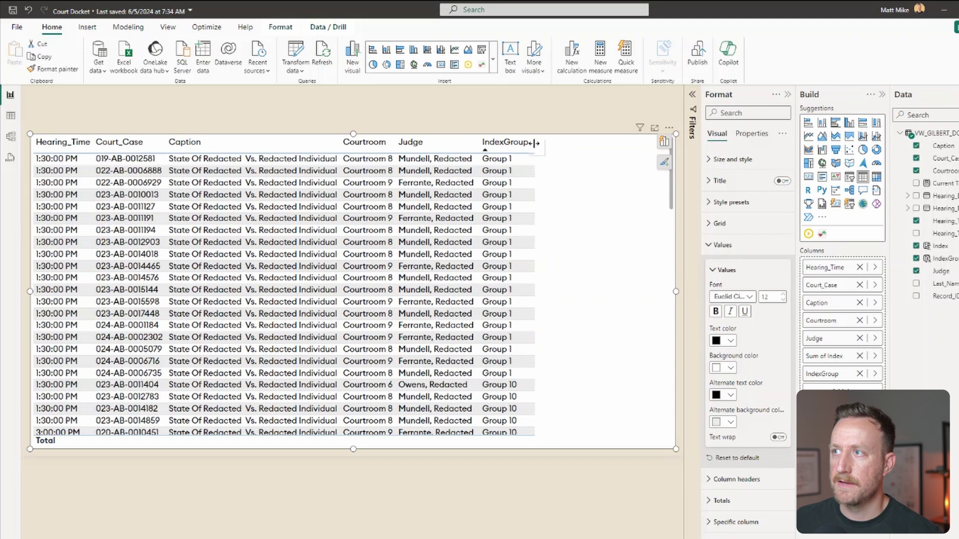
drag(533, 142, 478, 142)
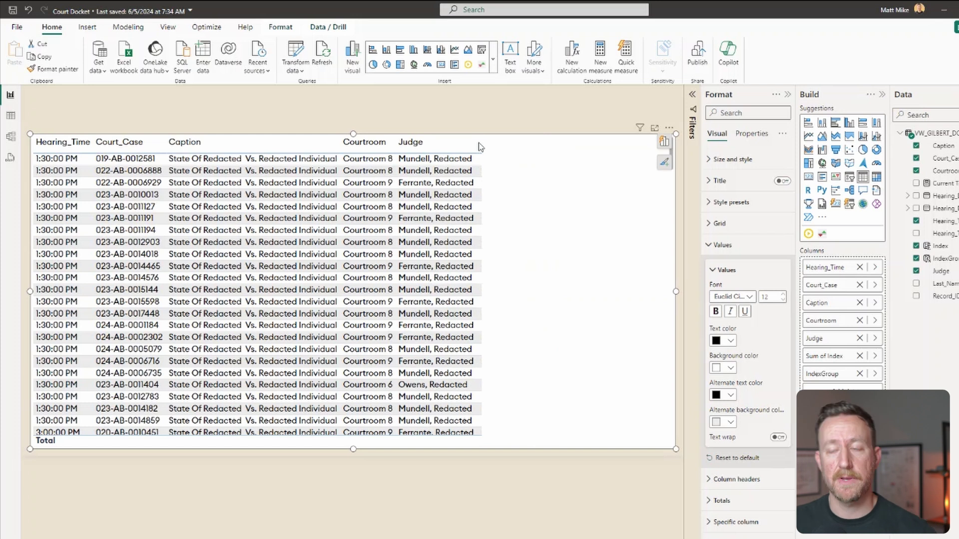
- Widen the Hearing_Time, Court_Case and Caption columns and sort the table by Court_Case
drag(93, 142, 118, 142)
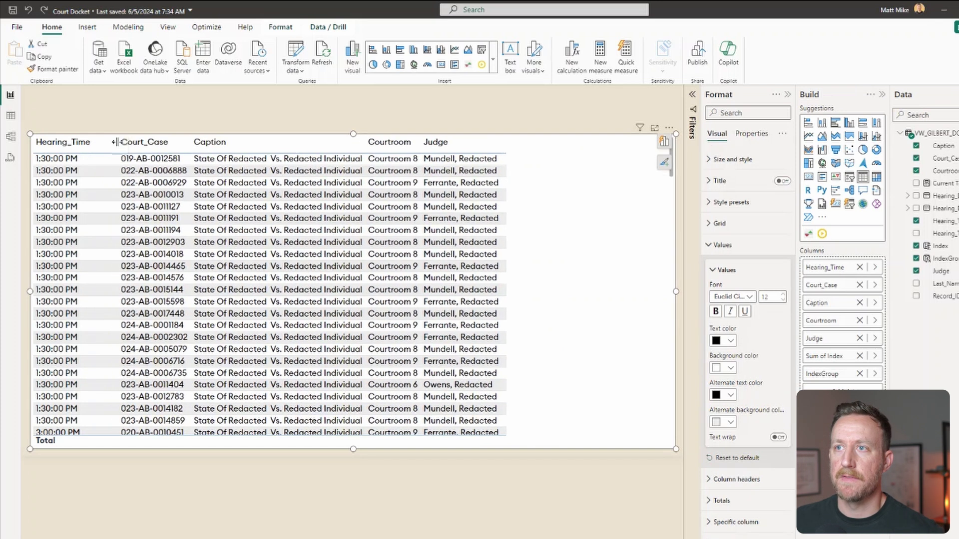
click(189, 143)
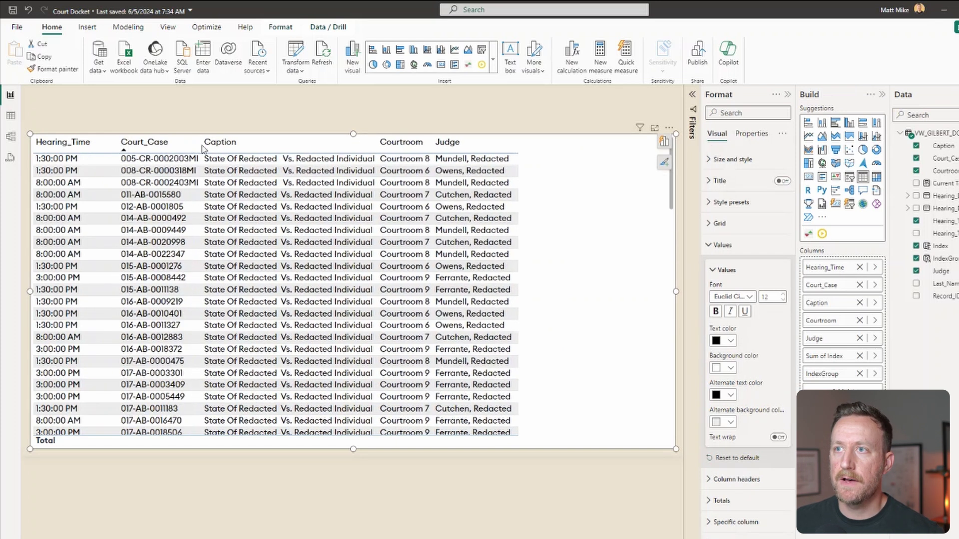
drag(201, 143, 214, 143)
drag(388, 142, 422, 142)
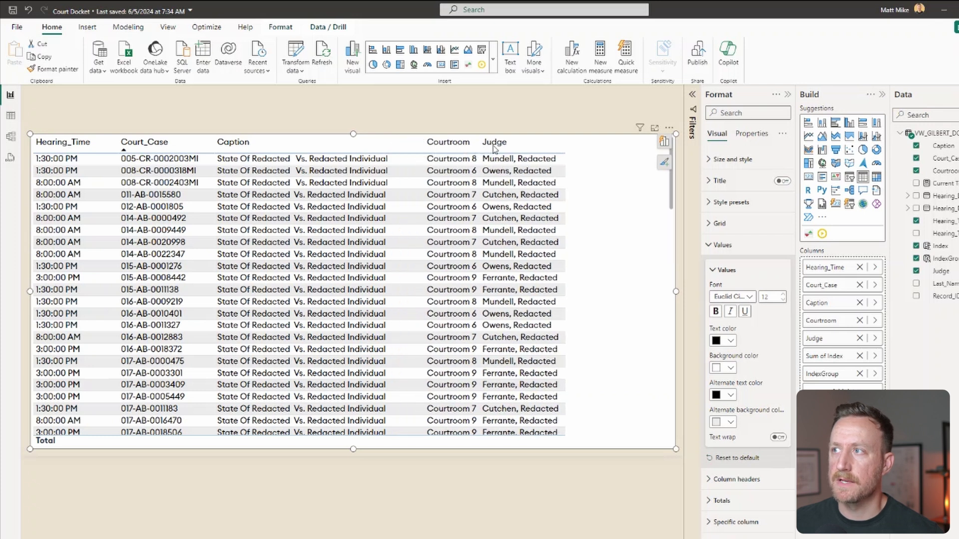
click(680, 189)
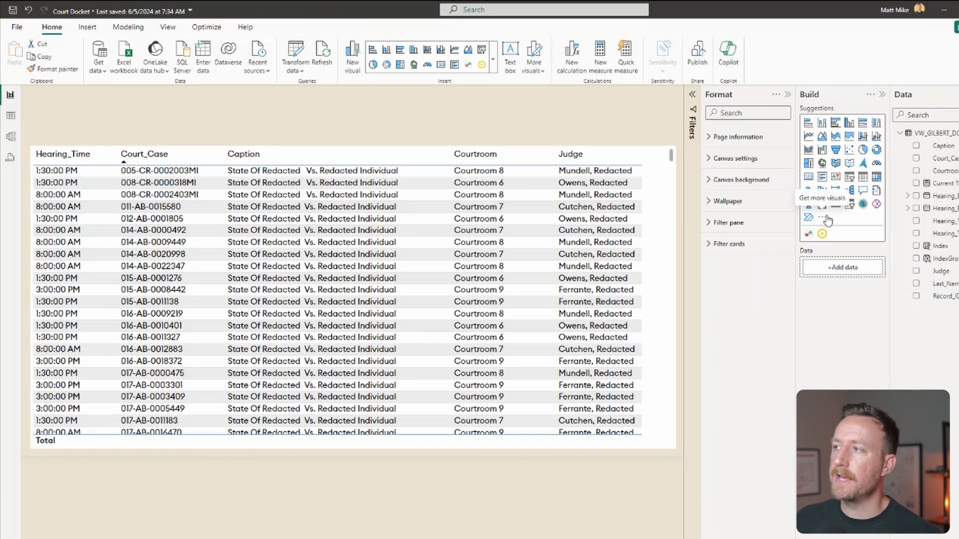
- Import the Play Axis (Dynamic Slicer) custom visual from Get more visuals by searching 'play axi'
click(827, 219)
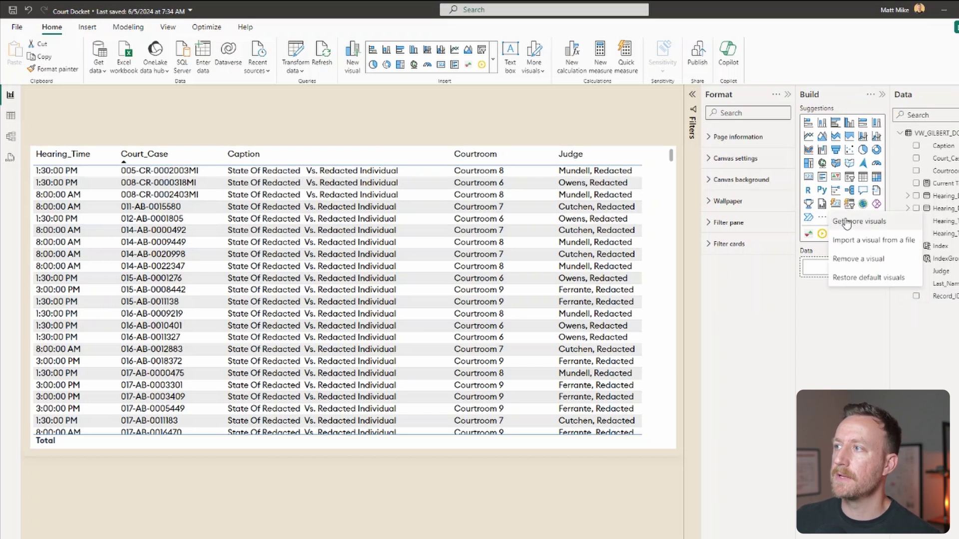
click(885, 225)
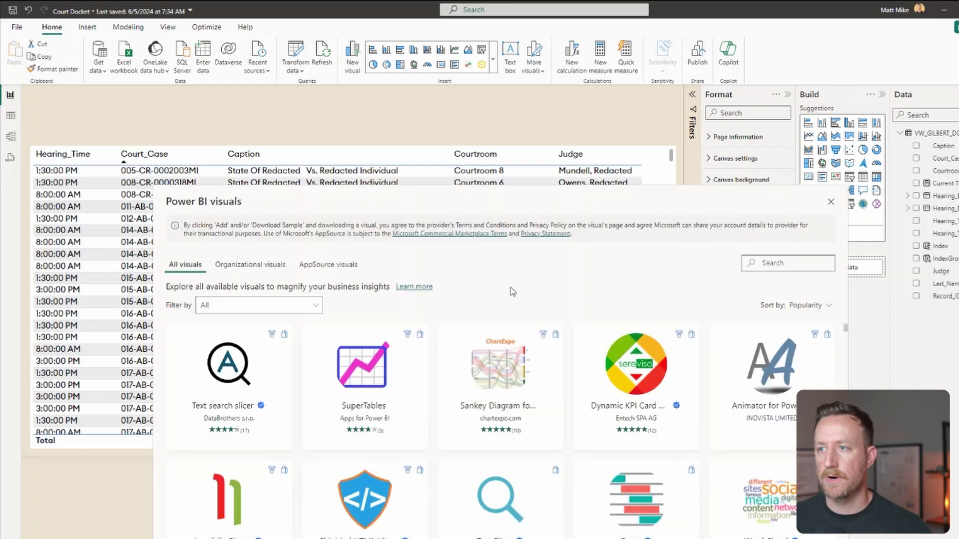
click(785, 260)
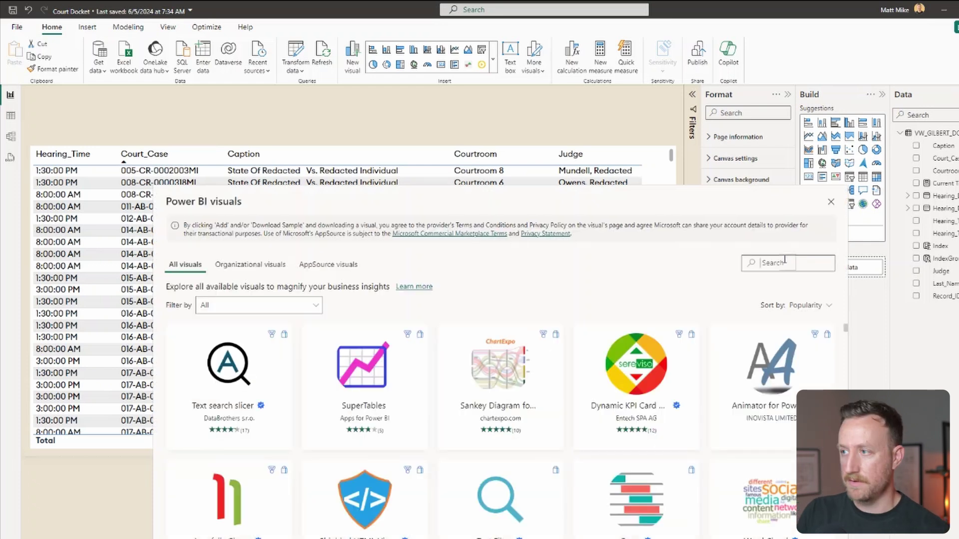
text(play ax)
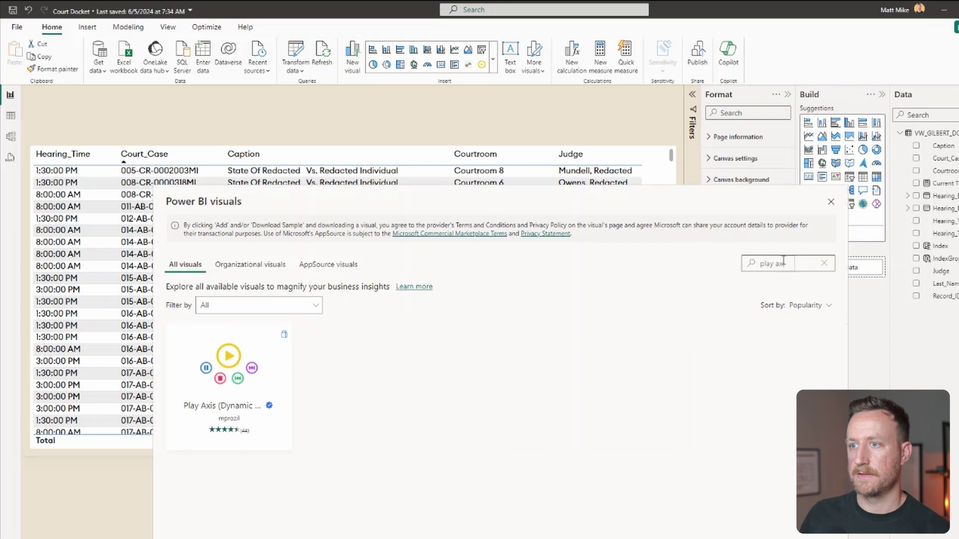
text(i)
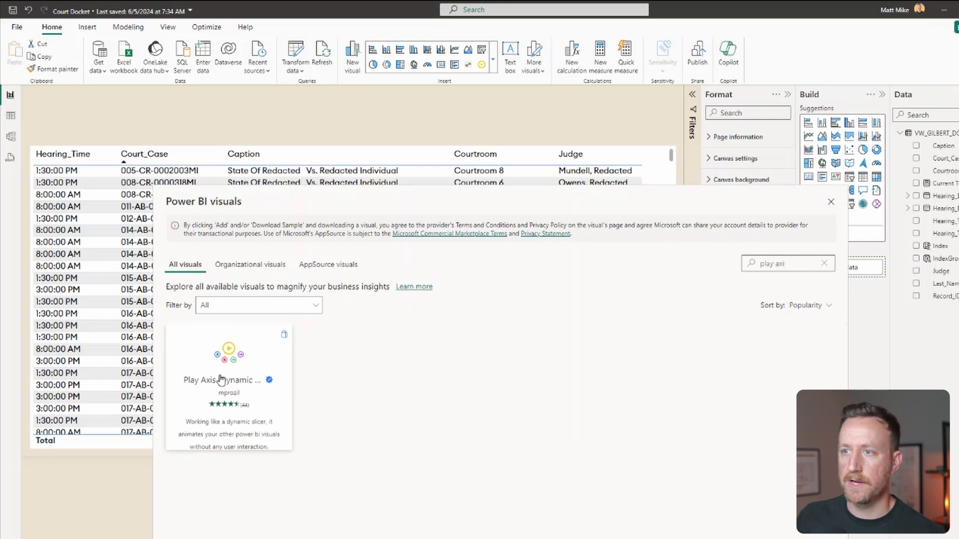
click(831, 203)
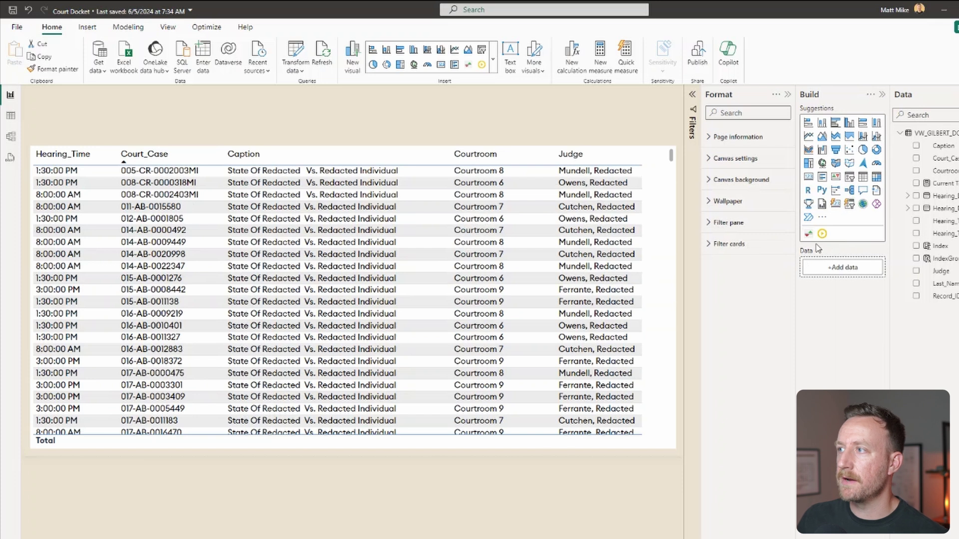
- Place a small Play Axis visual above the Judge column, driven by the IndexGroup field
click(822, 234)
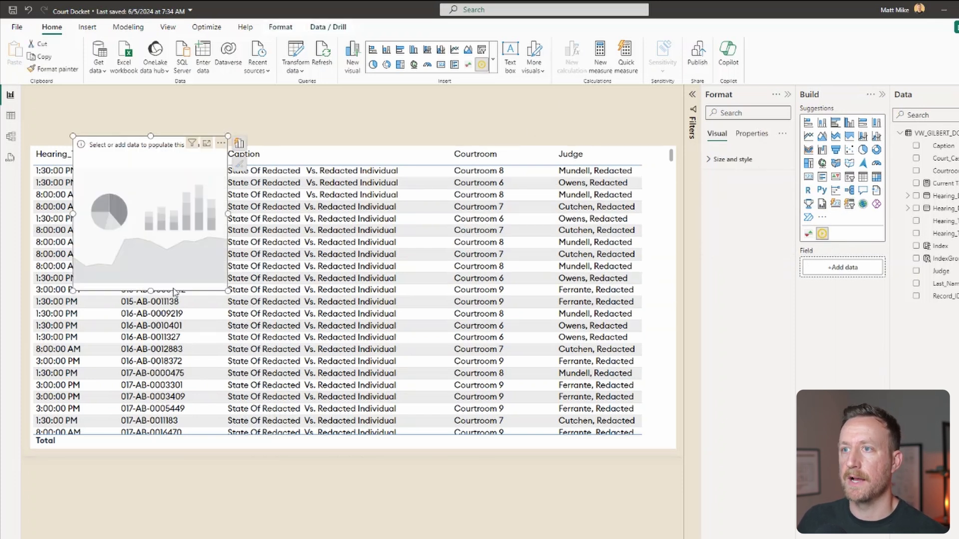
drag(232, 294, 215, 200)
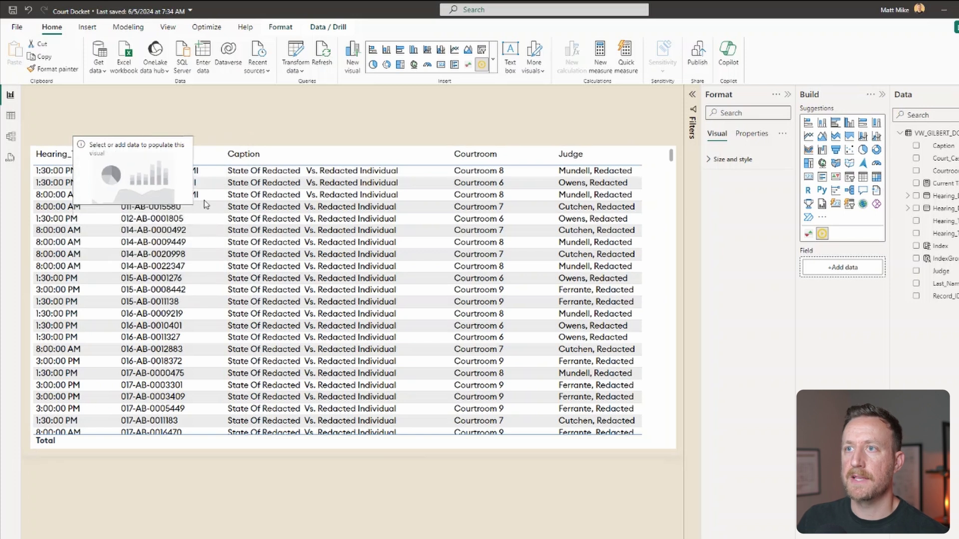
drag(176, 171, 617, 121)
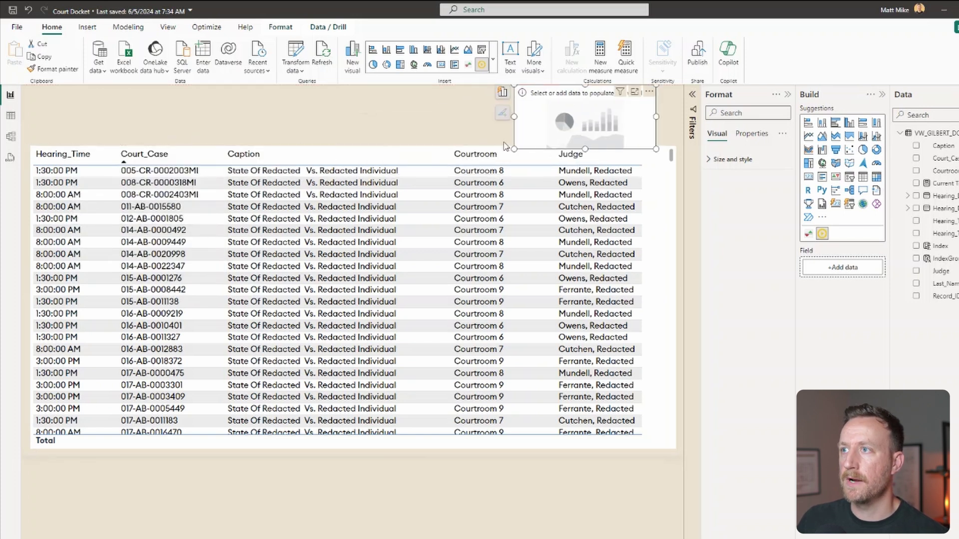
click(347, 153)
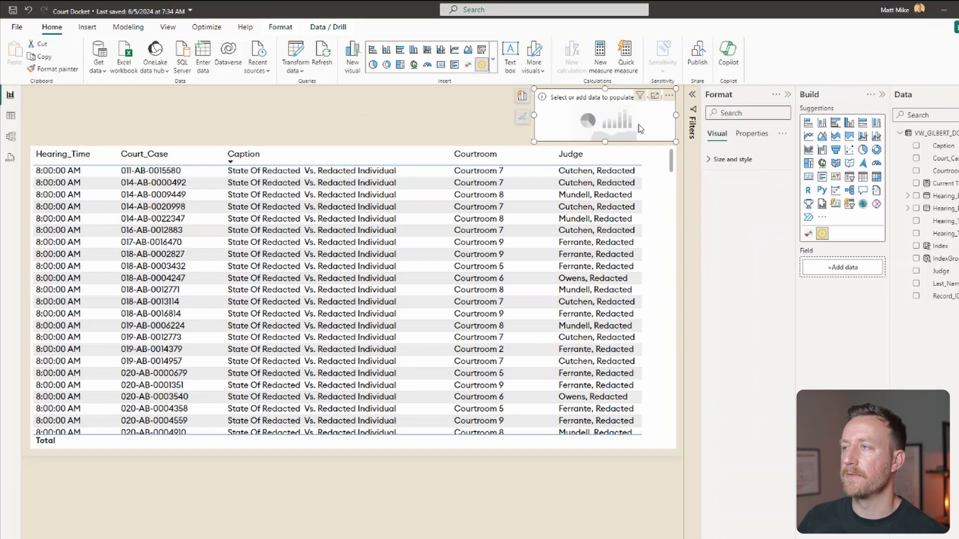
click(583, 108)
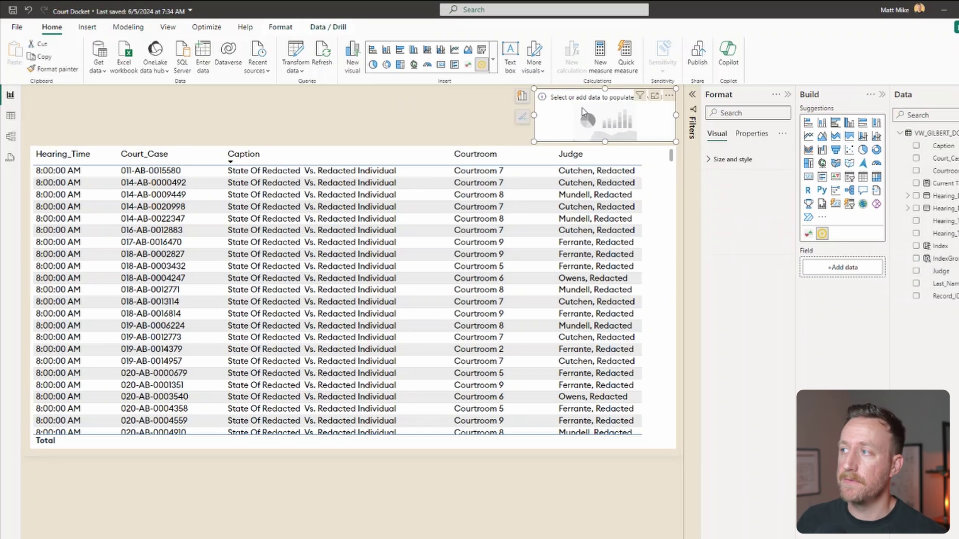
click(917, 259)
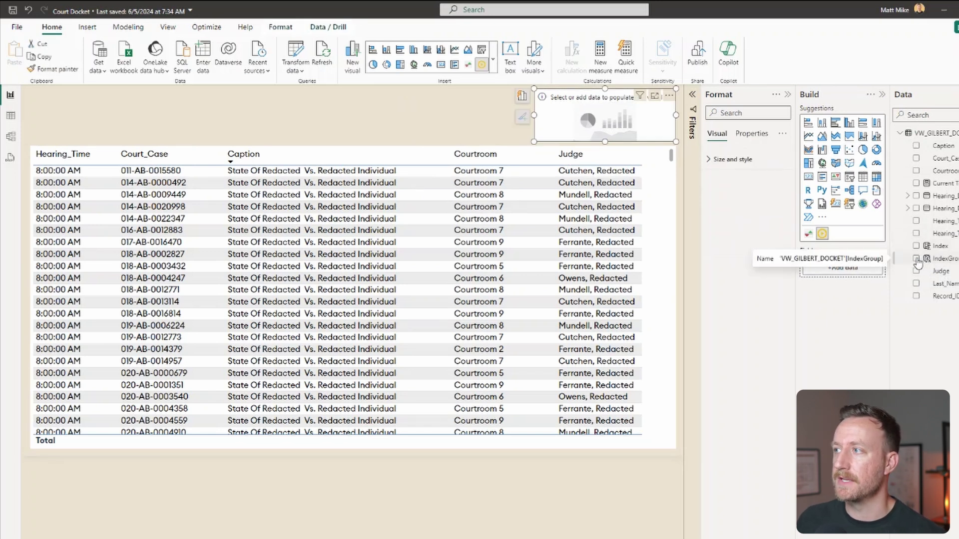
click(522, 116)
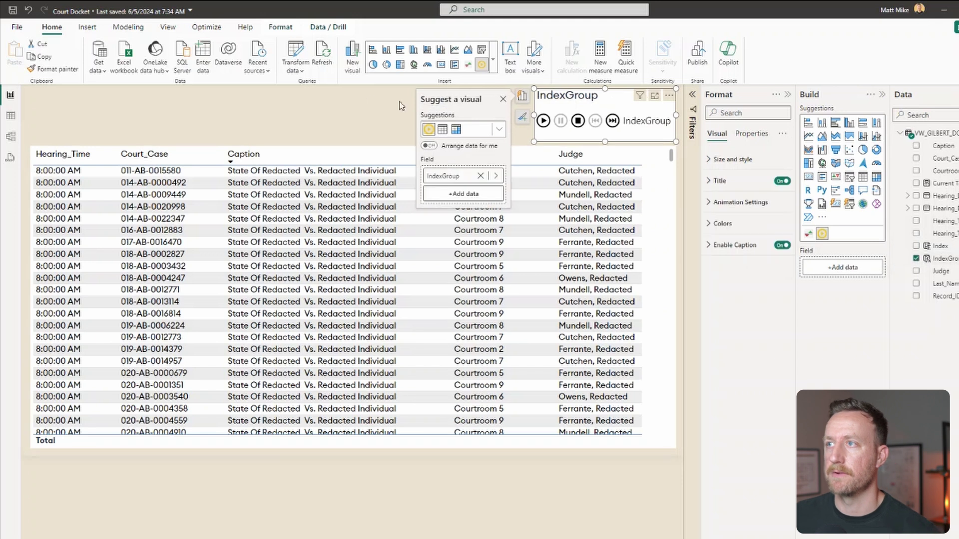
click(522, 95)
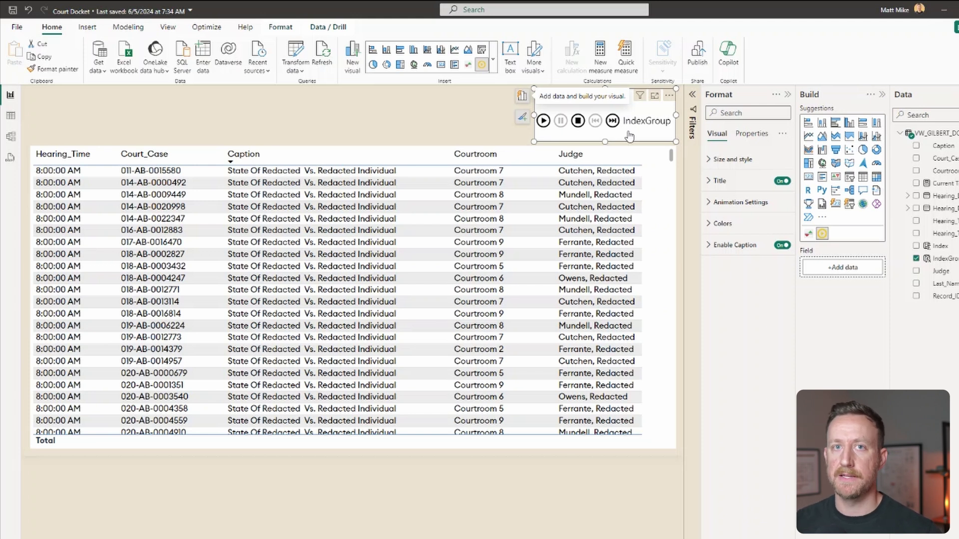
- Turn on Auto Start and Loop for the play axis and set Time(ms) to 5000
click(745, 205)
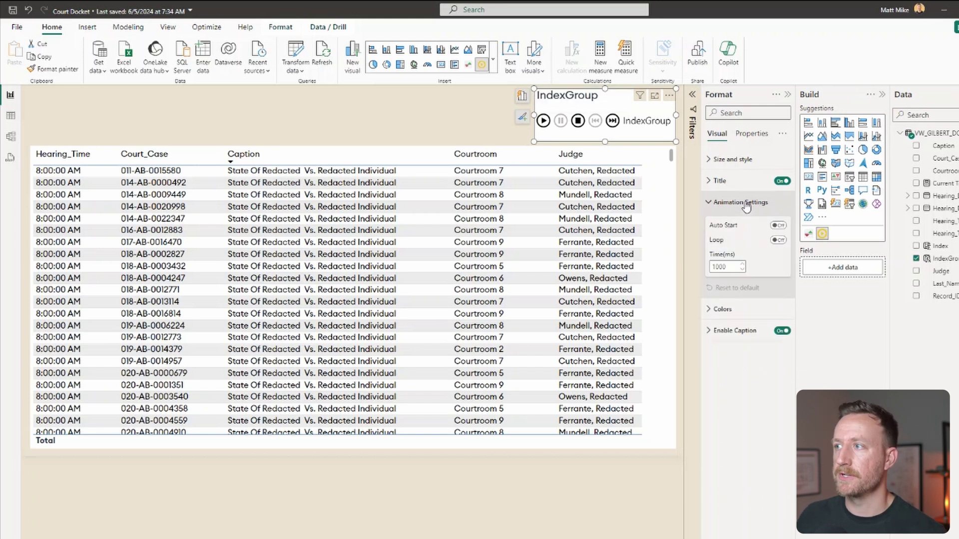
click(779, 226)
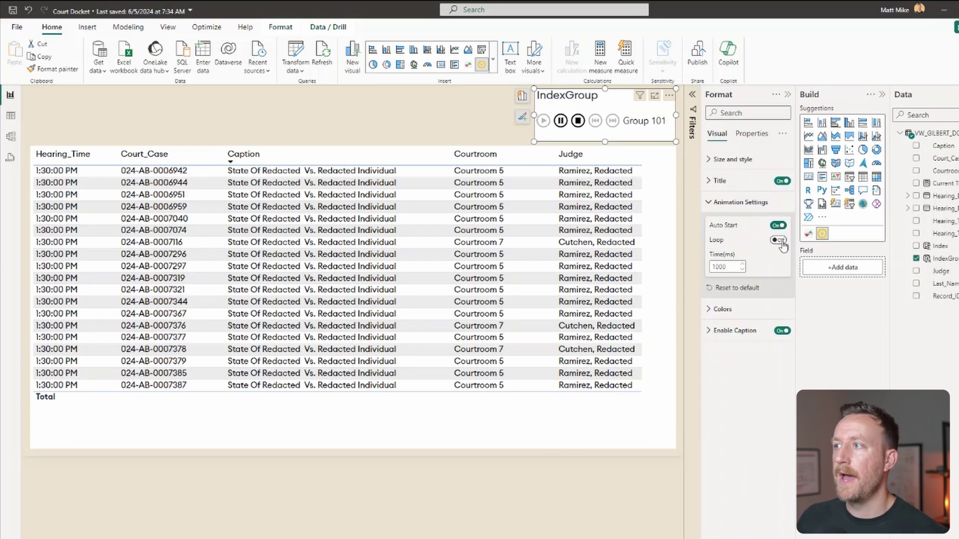
click(778, 240)
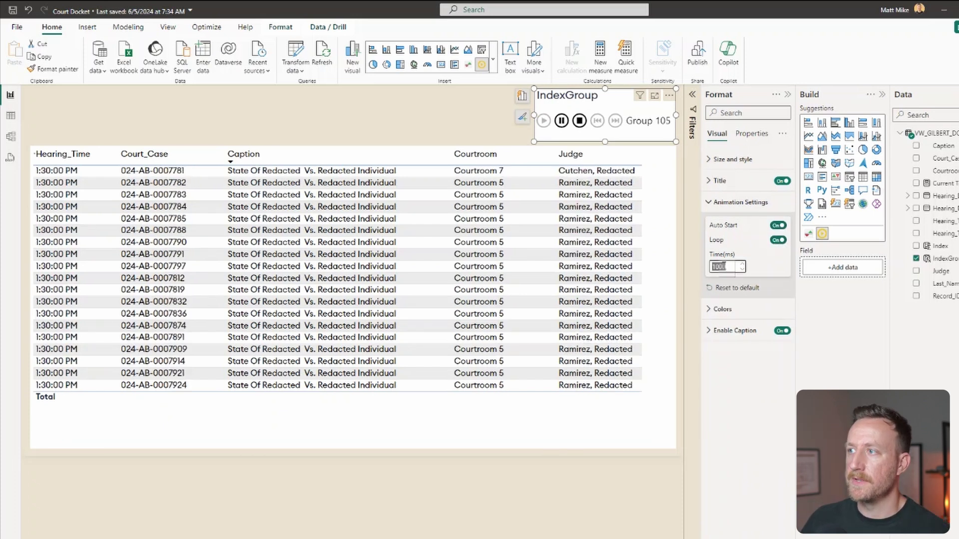
double_click(719, 267)
text(10)
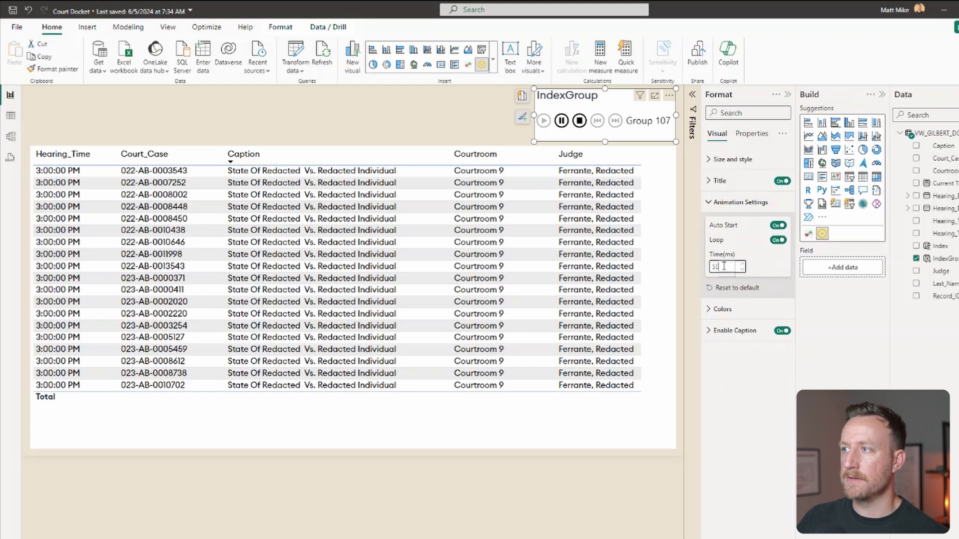
text(000)
click(771, 275)
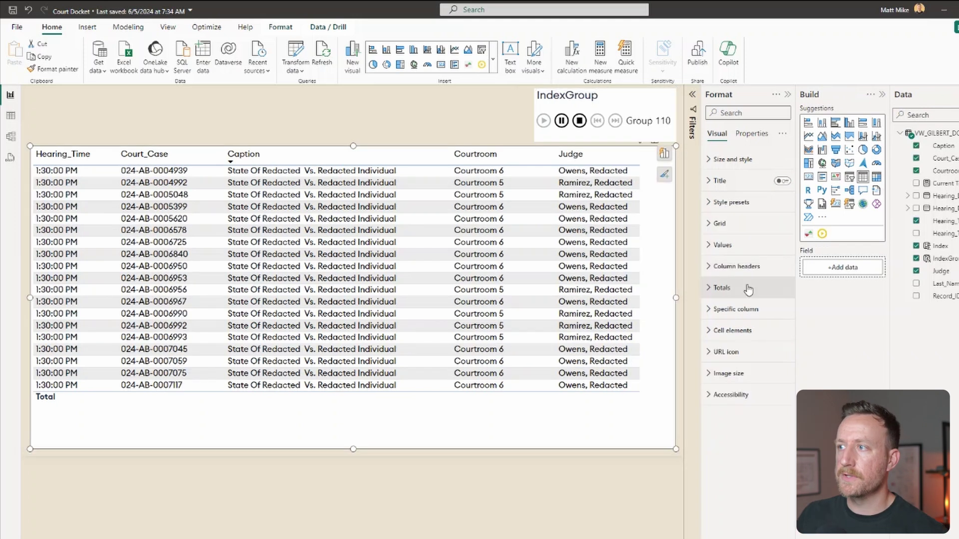
- Switch off the table's Totals values to remove the Total row, then add an empty card
click(744, 287)
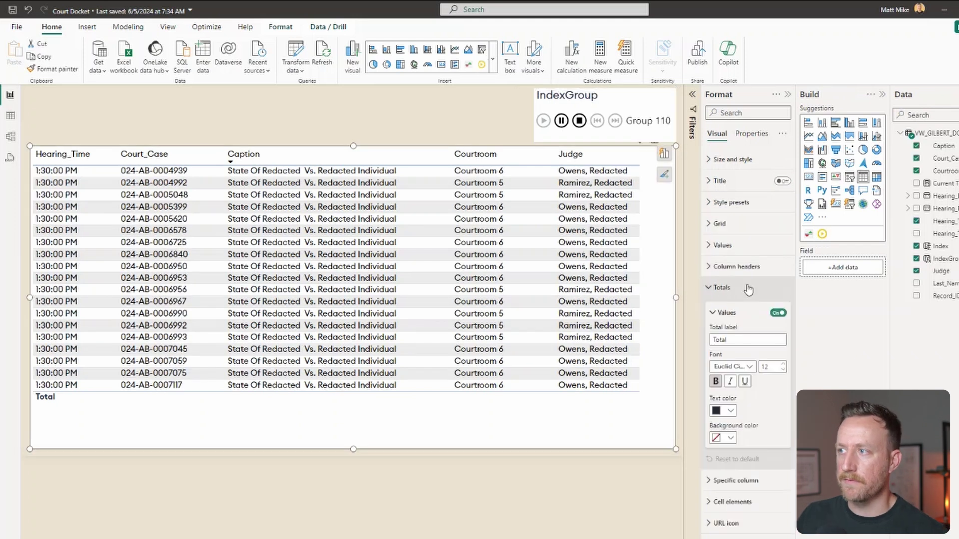
click(784, 314)
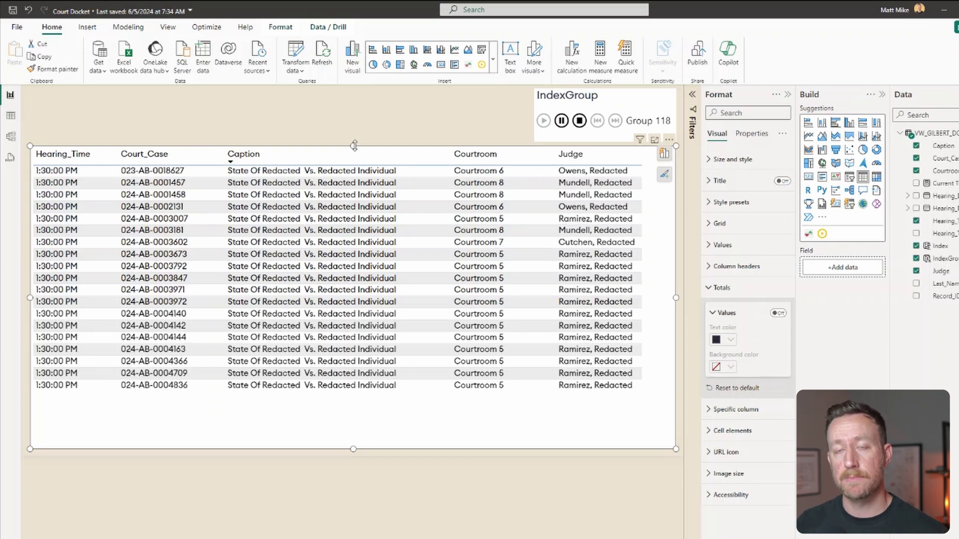
click(382, 117)
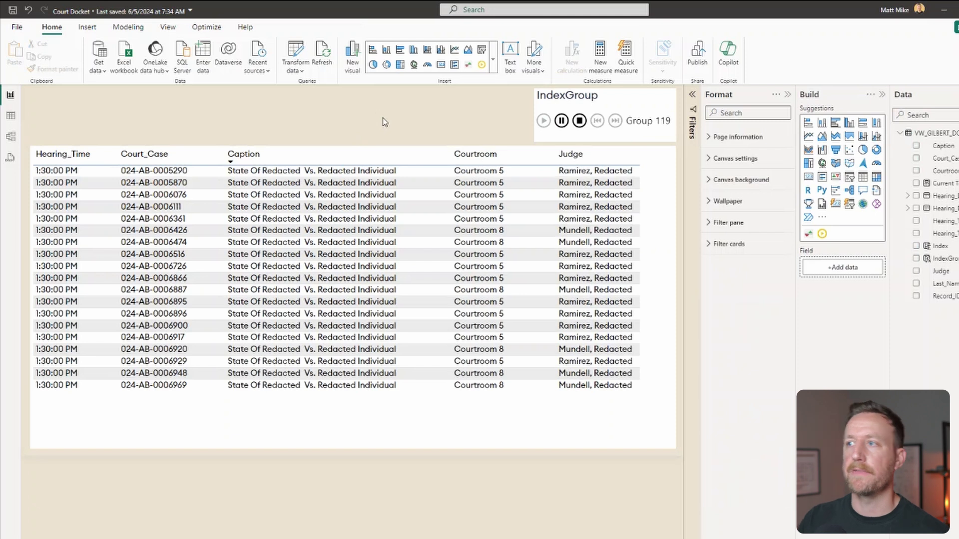
click(808, 177)
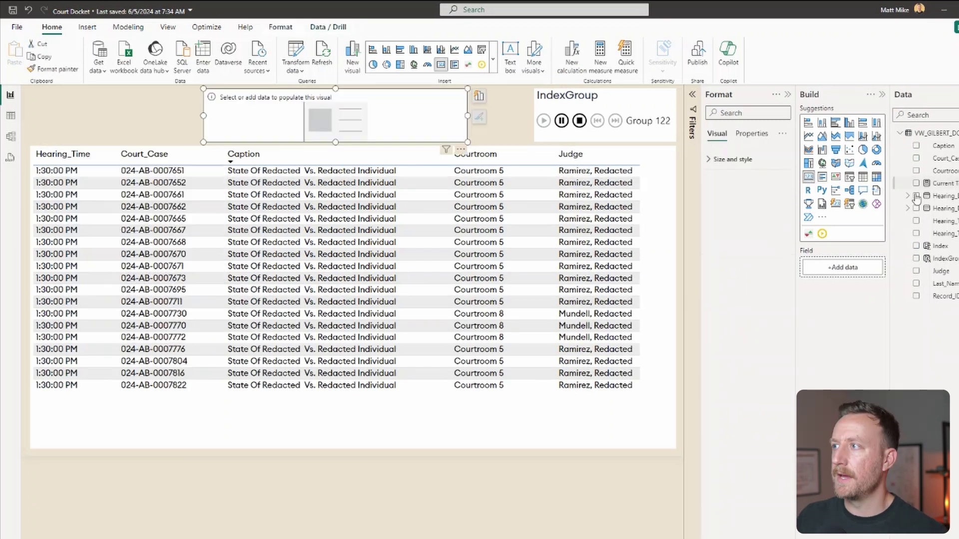
- Show the earliest Hearing_Date in the card without its category label, resize the callout font, and make Hearing_Date a page filter
click(916, 196)
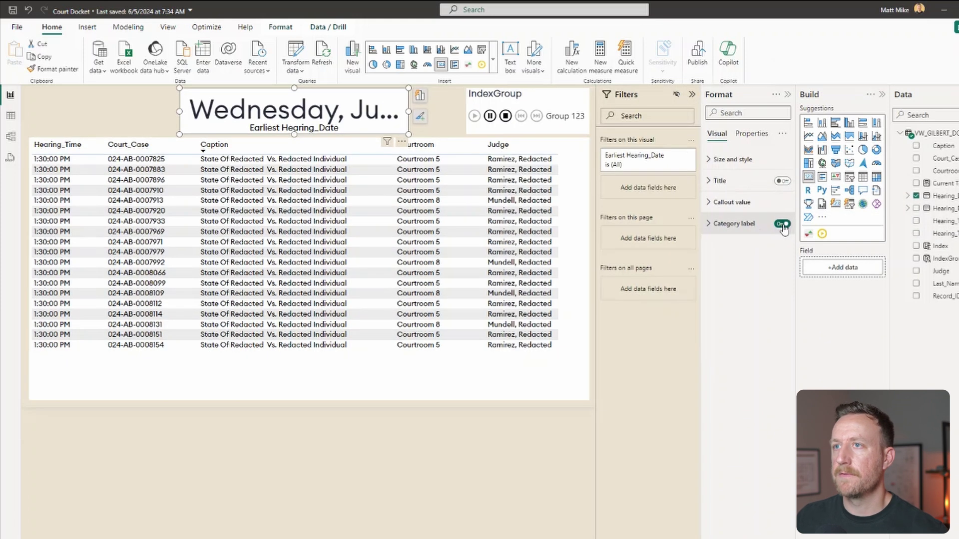
click(783, 224)
click(772, 202)
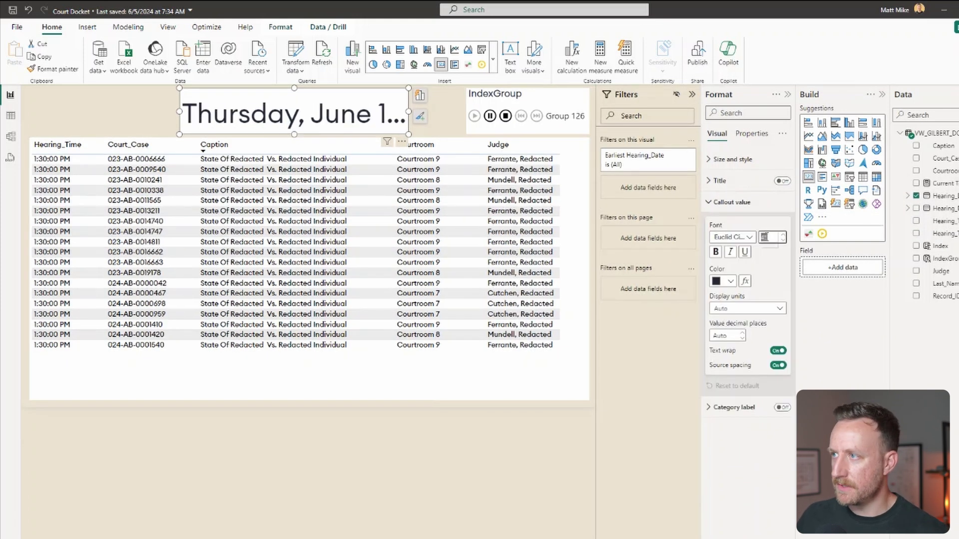
text(20)
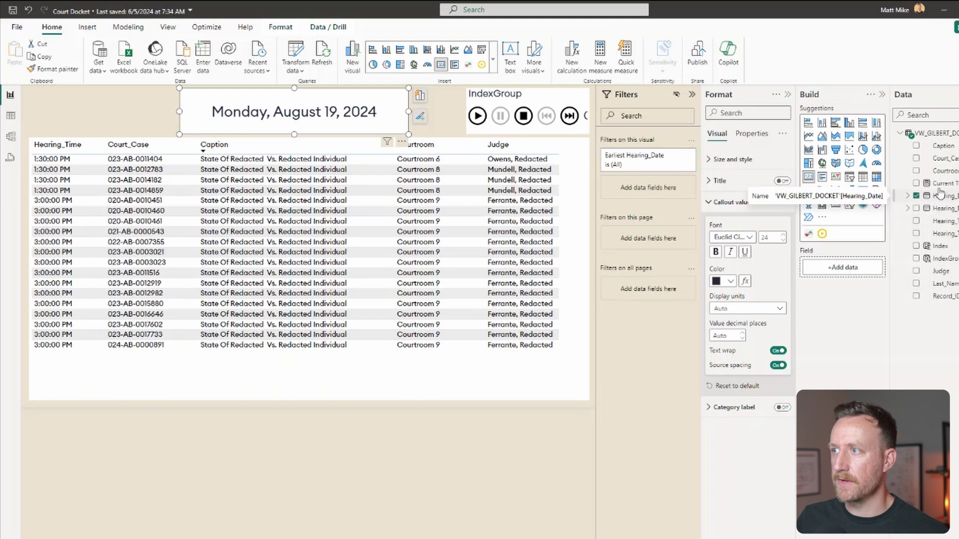
drag(939, 220, 663, 240)
- Try a Relative date filter on Hearing_Date limited to the current day
click(663, 237)
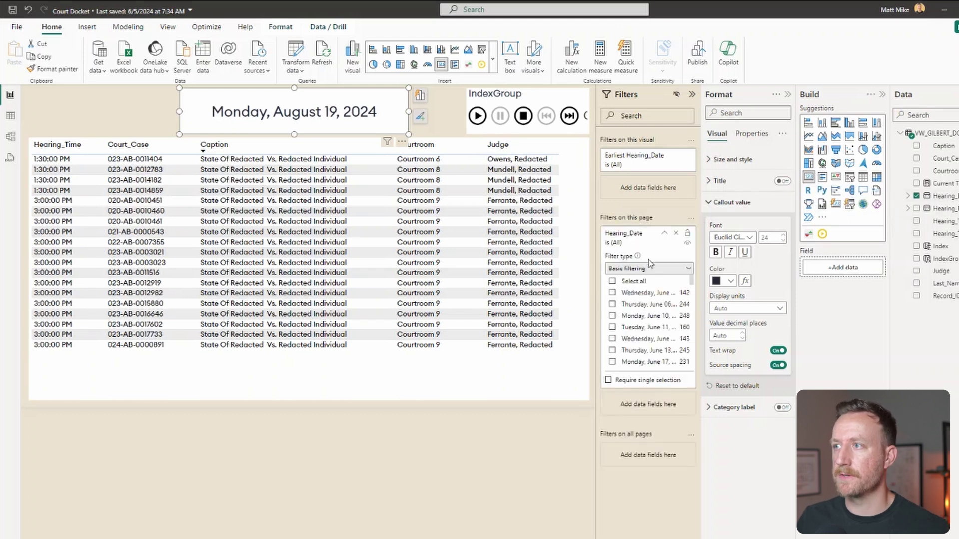
click(655, 273)
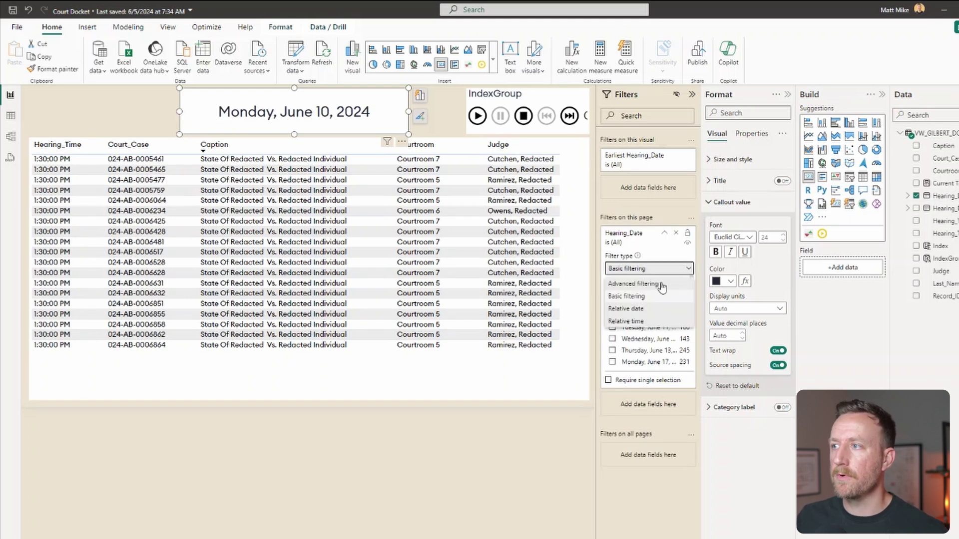
click(643, 314)
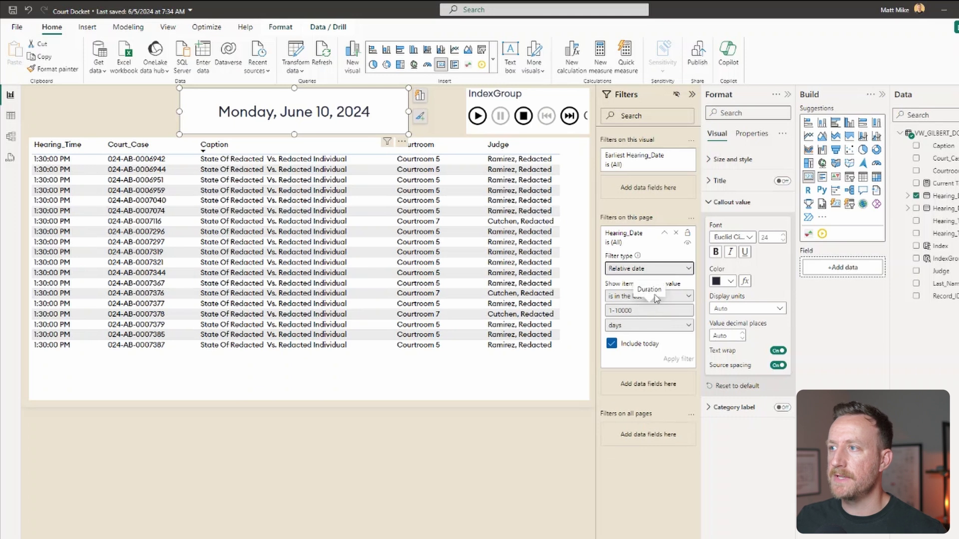
click(658, 296)
click(639, 317)
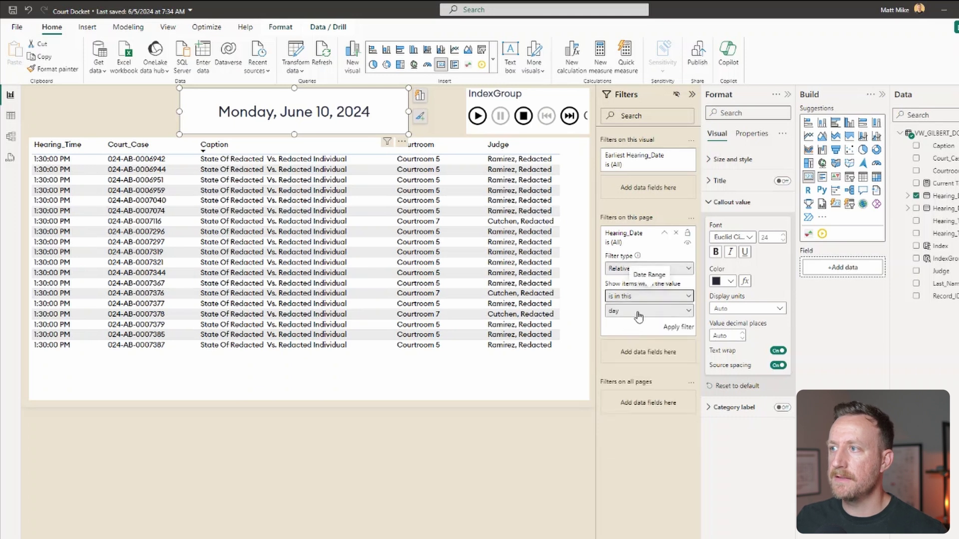
click(689, 328)
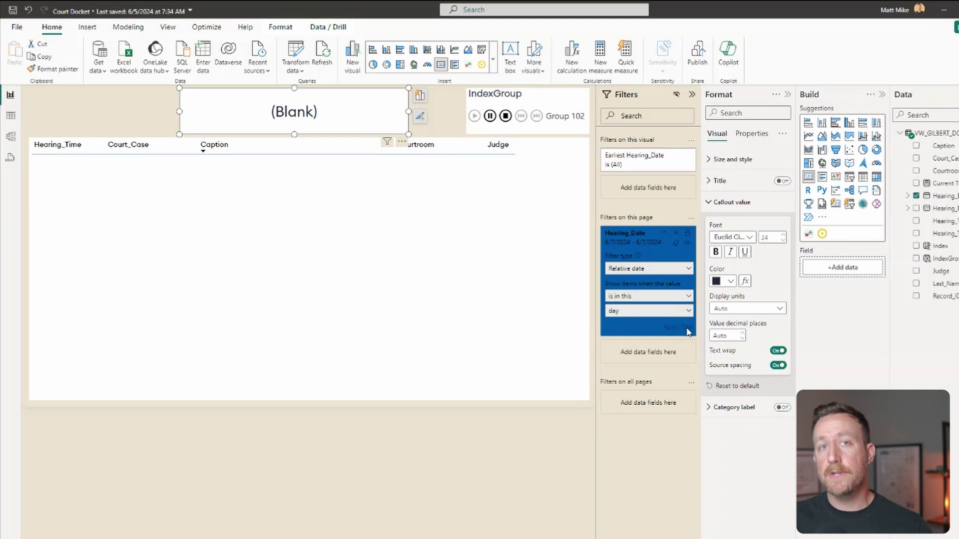
- Switch Hearing_Date back to Basic filtering, keeping only Thursday, June 06
click(669, 269)
click(626, 296)
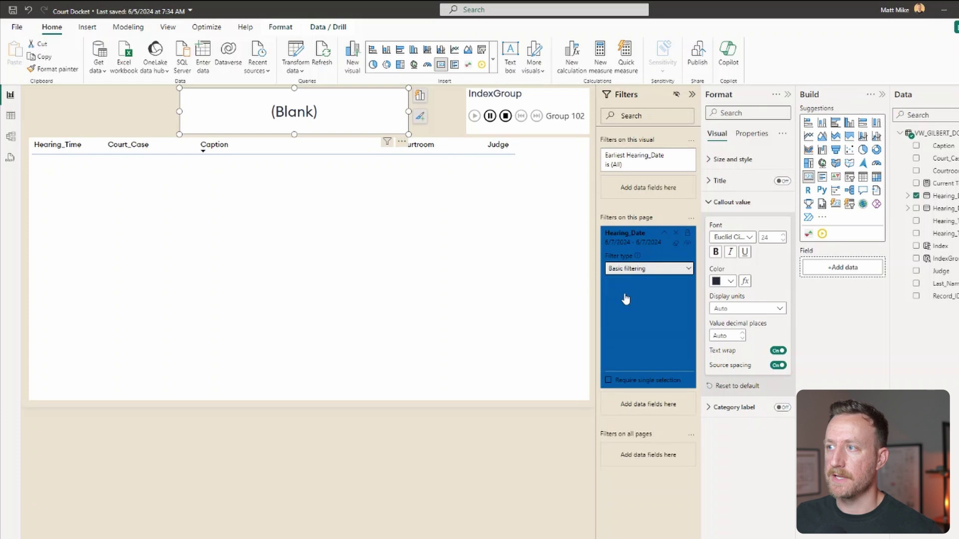
click(612, 304)
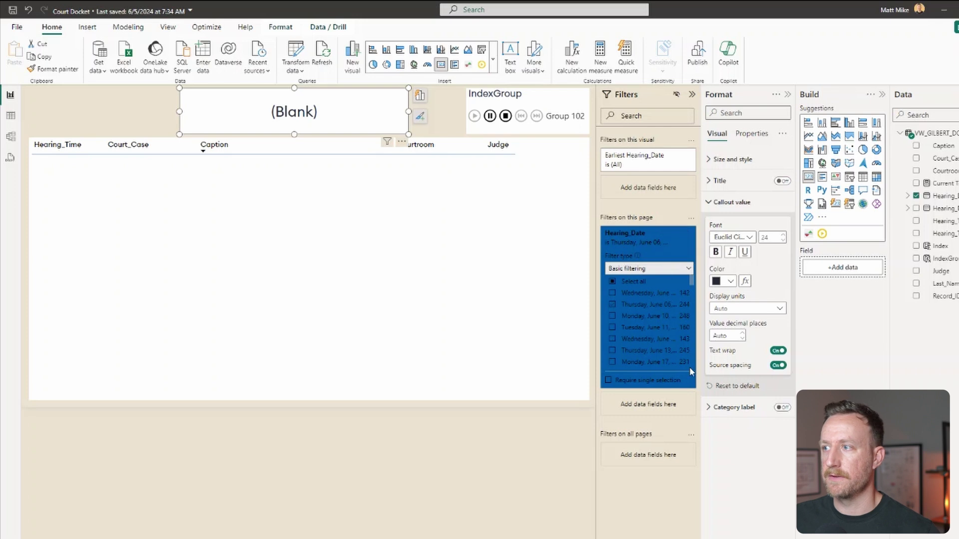
click(253, 158)
- Add a 'City Municipal Court Docket' text box centred at the top with background off
click(267, 128)
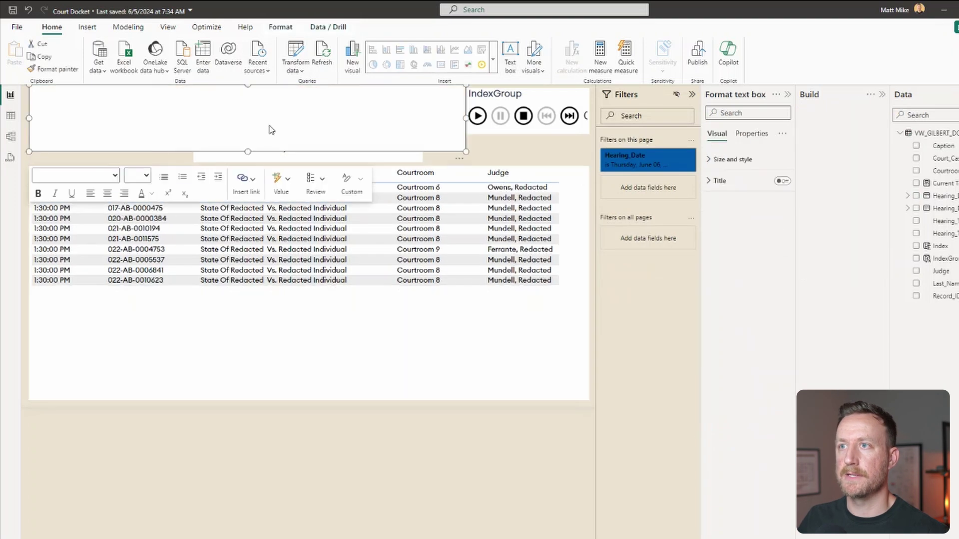
drag(467, 151, 217, 111)
click(149, 98)
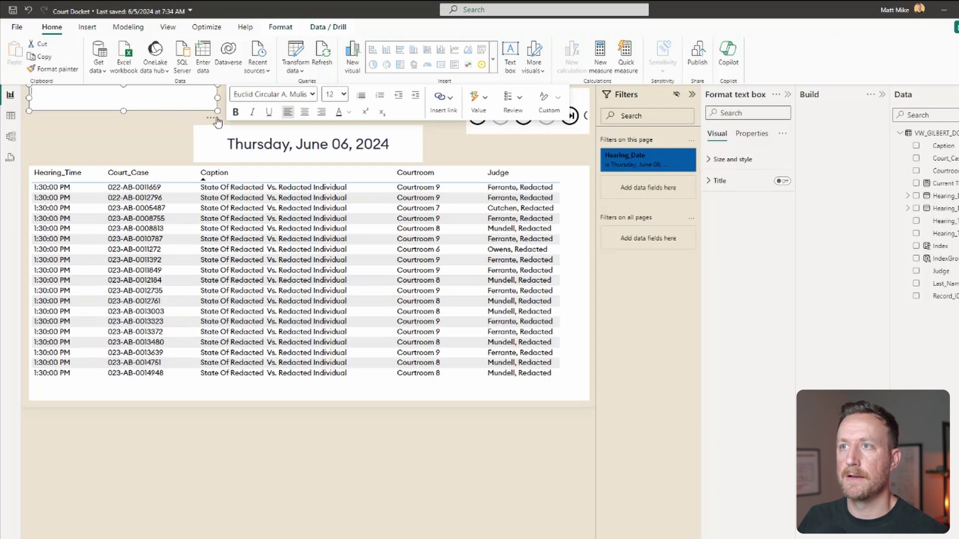
drag(215, 122, 404, 129)
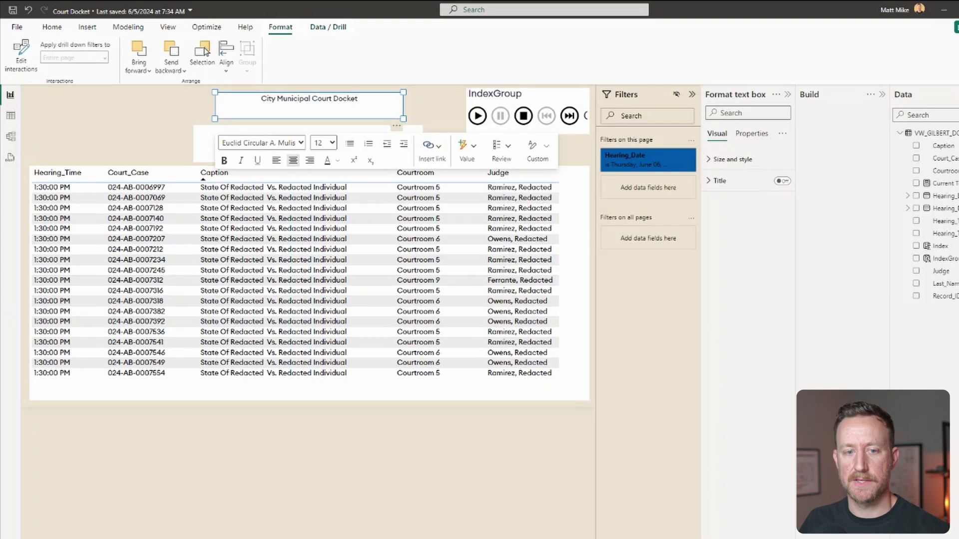
click(732, 159)
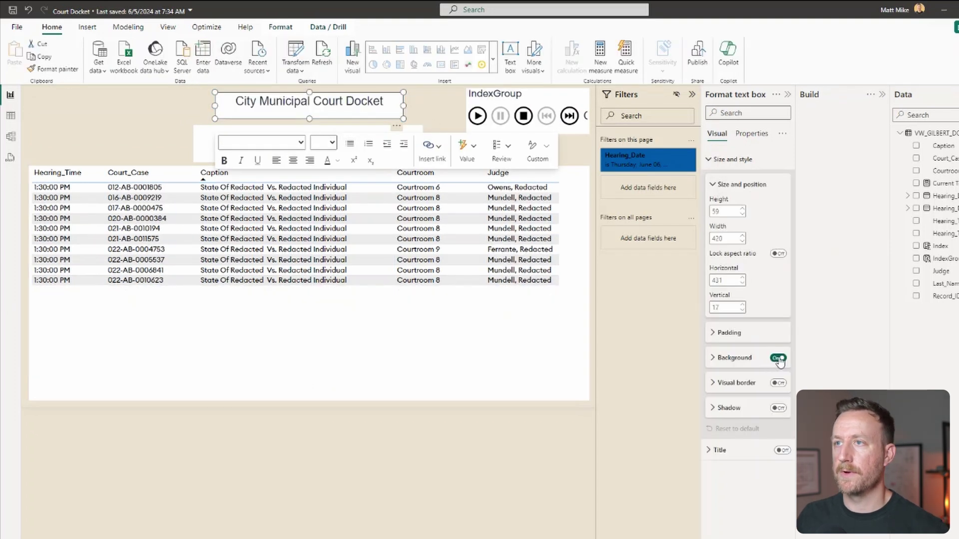
click(777, 358)
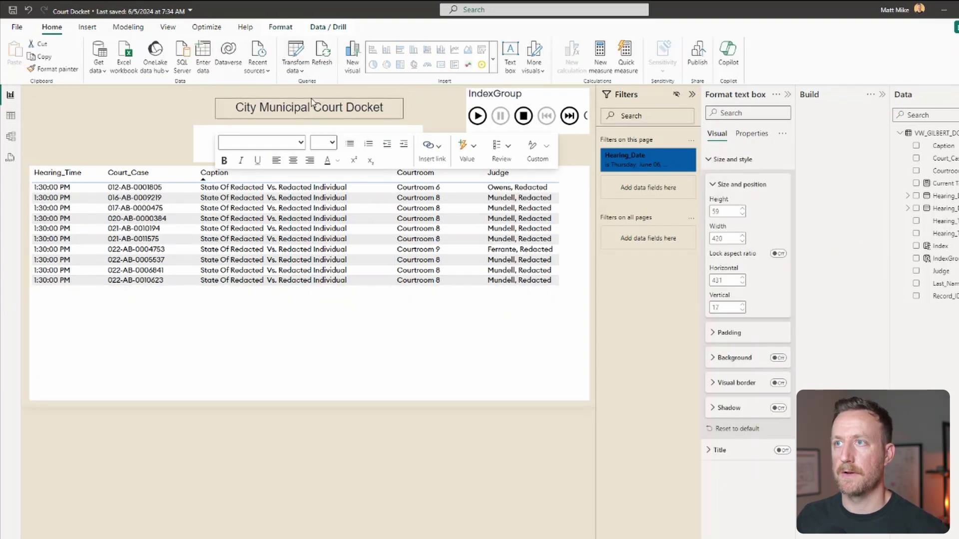
- Make the date card's callout value bold
click(309, 143)
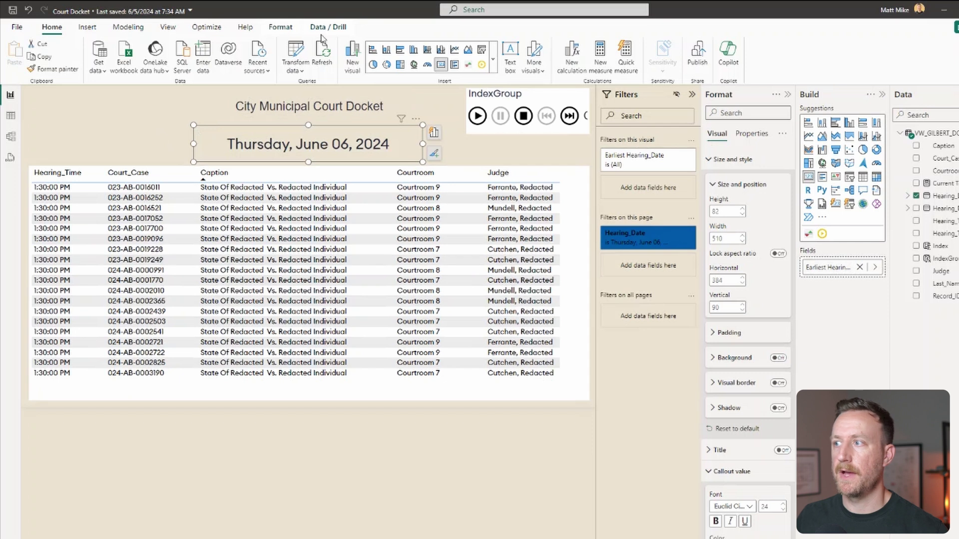
click(715, 521)
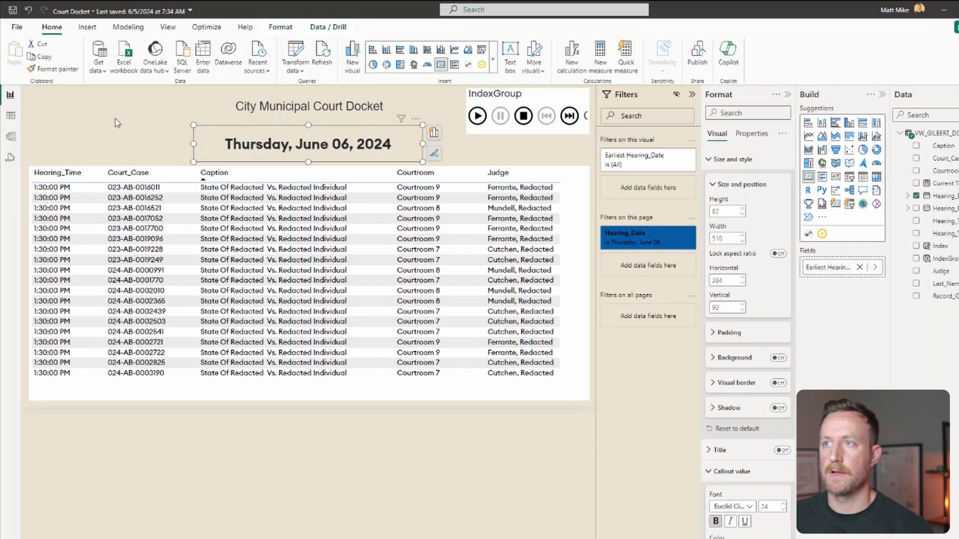
click(499, 95)
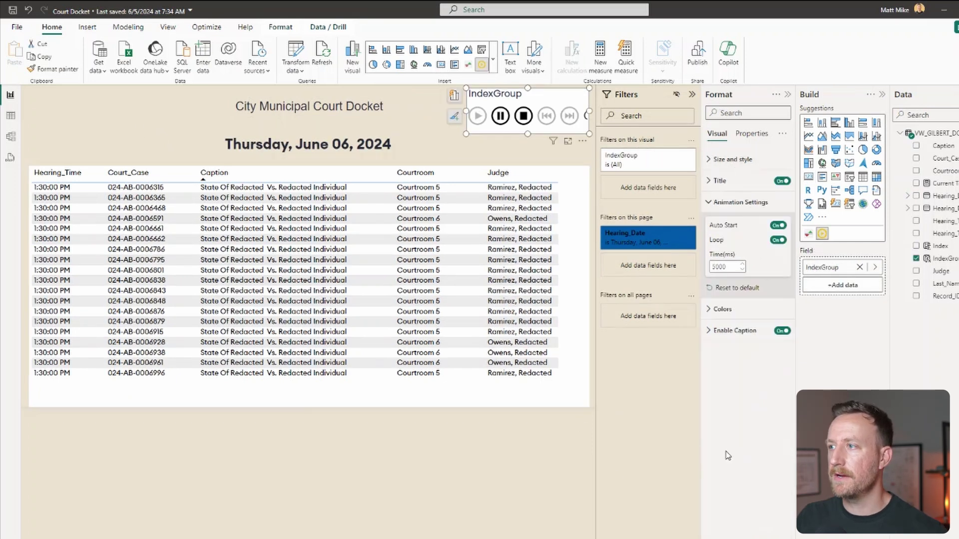
- Turn off the IndexGroup play axis background, title and caption, and colour its controls canvas beige
click(778, 357)
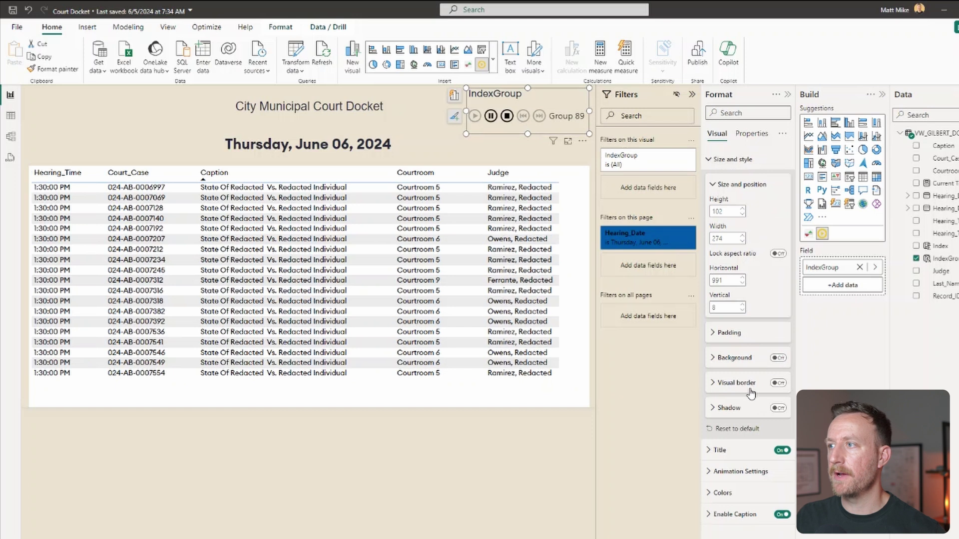
click(782, 450)
click(782, 246)
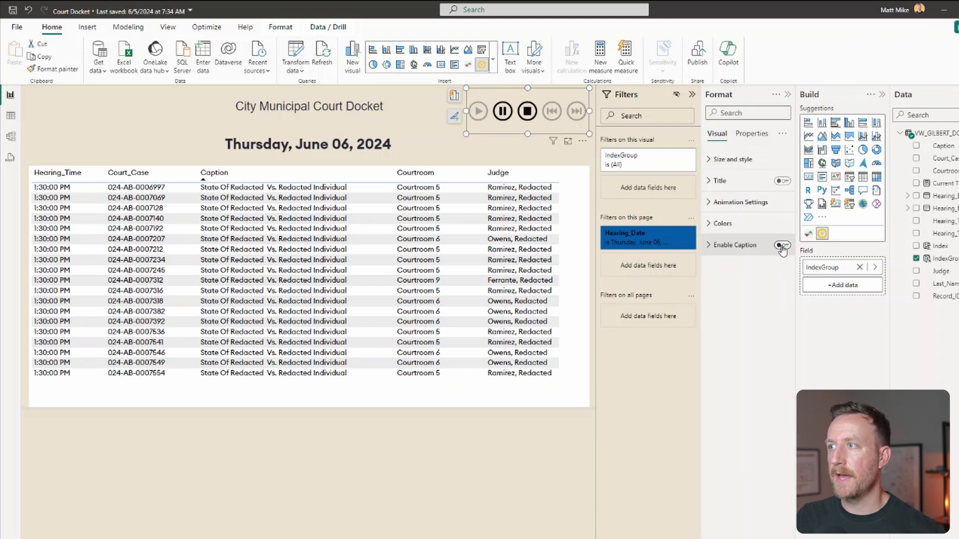
click(743, 223)
click(734, 276)
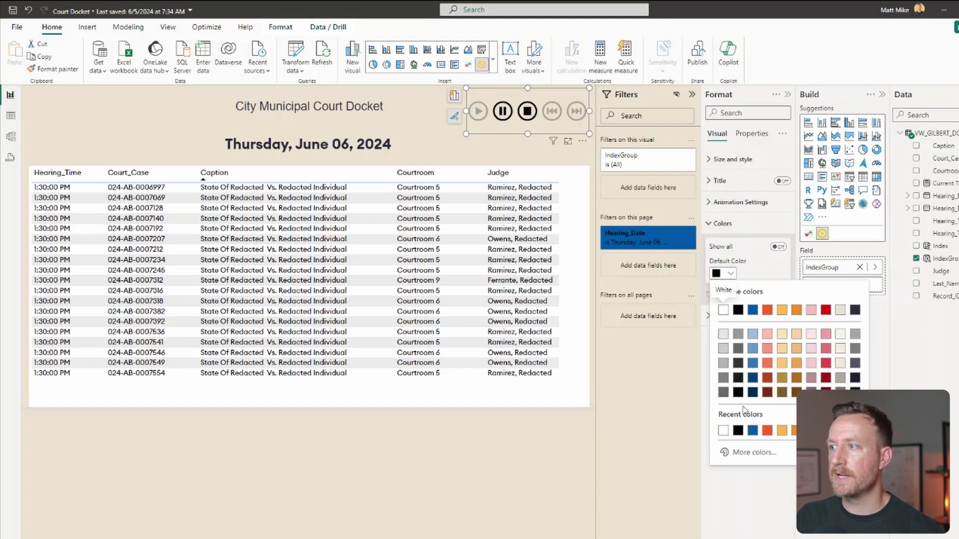
click(842, 317)
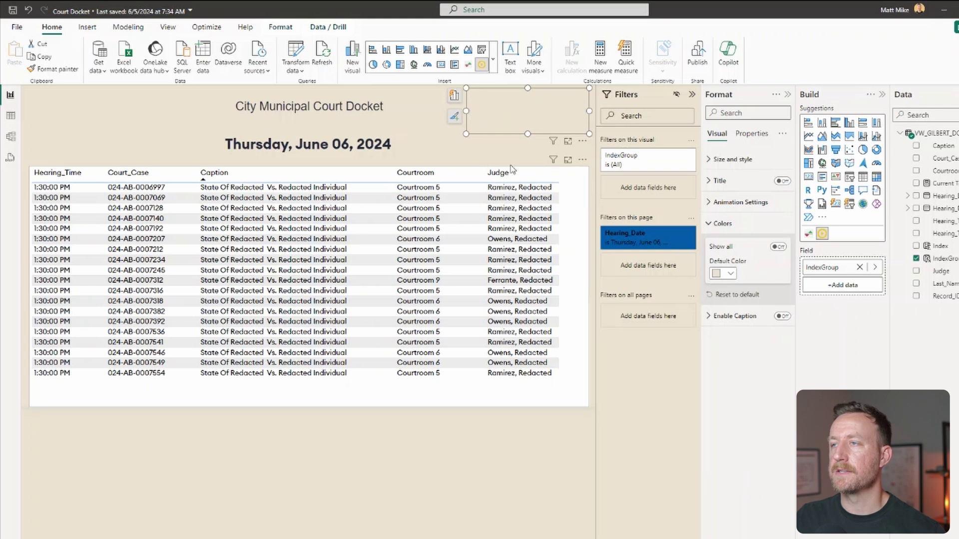
click(489, 164)
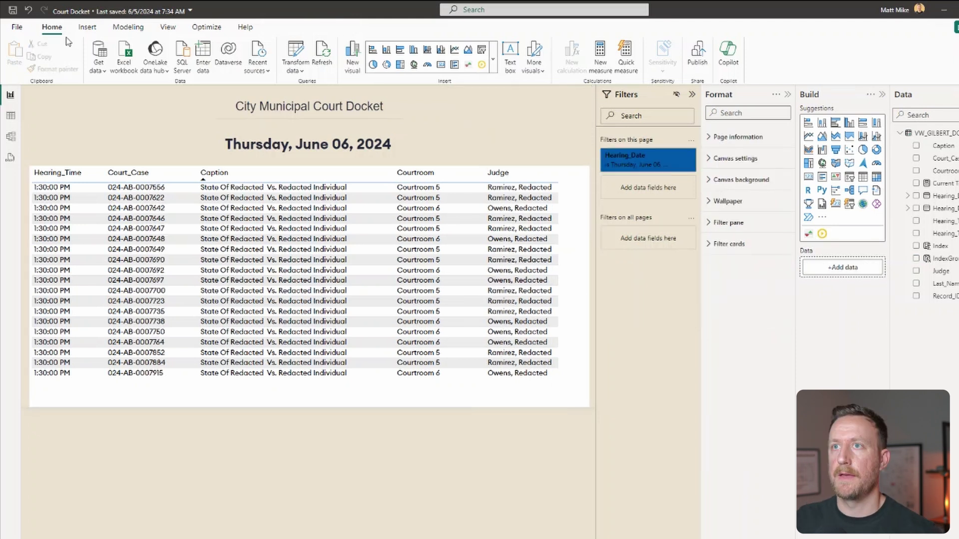
- Insert the Mountain City logo image, set scaling to Fill, and align it top right
click(89, 28)
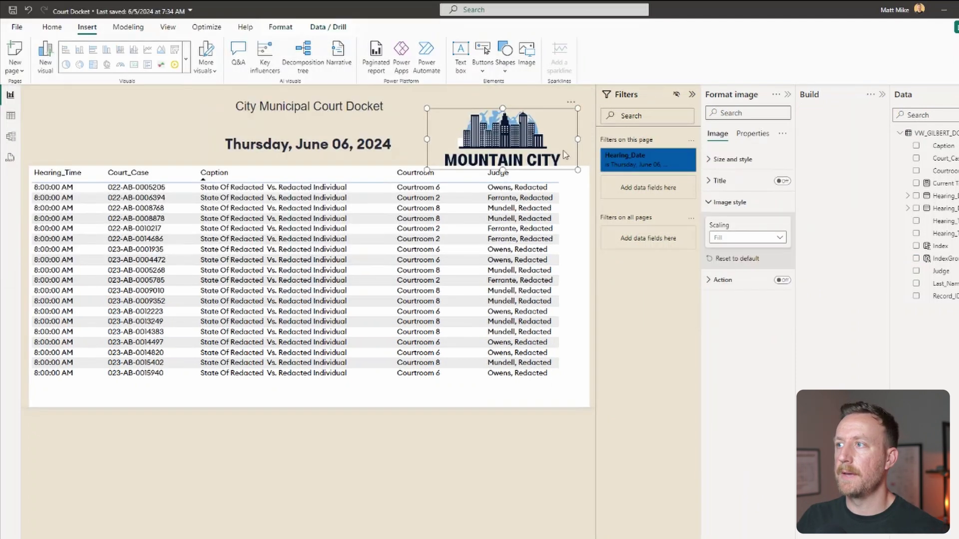
click(729, 238)
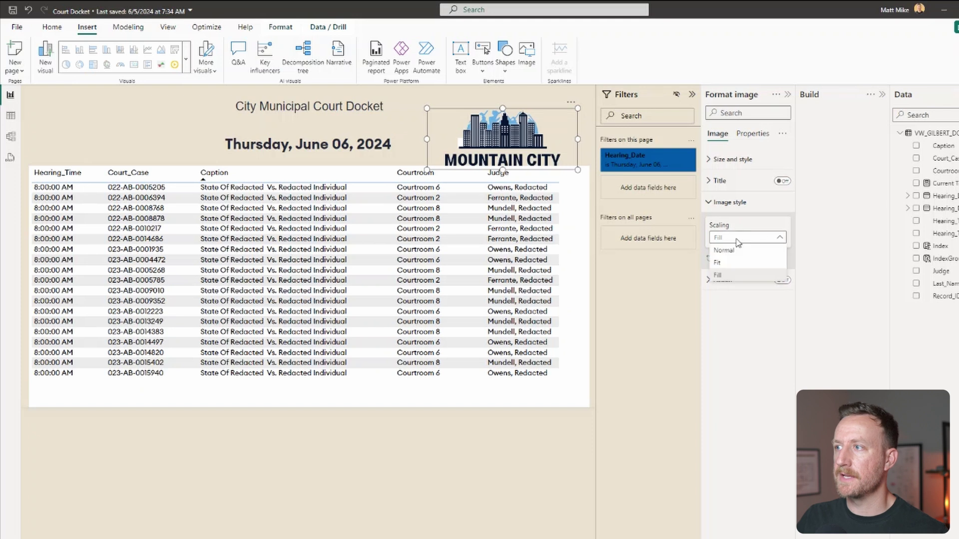
drag(501, 130, 533, 135)
click(445, 193)
- Rename the Hearing_Time column field to 'Hearing Time' in the Columns well
double_click(829, 267)
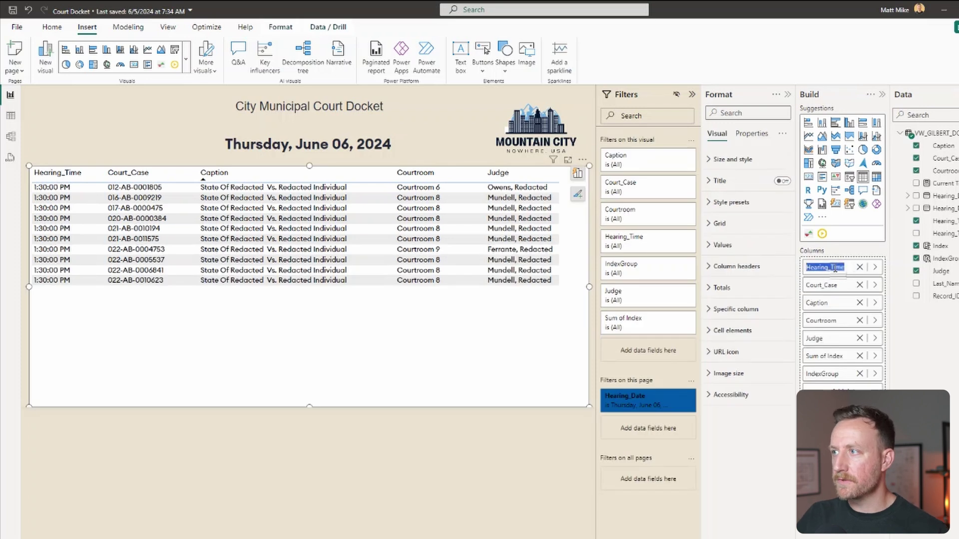
key(Return)
key(XF86AudioLowerVolume)
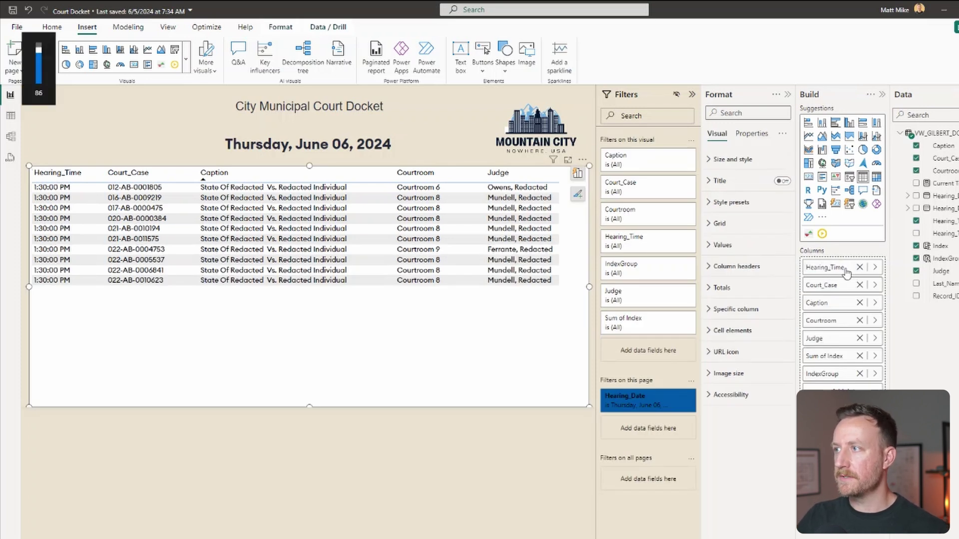